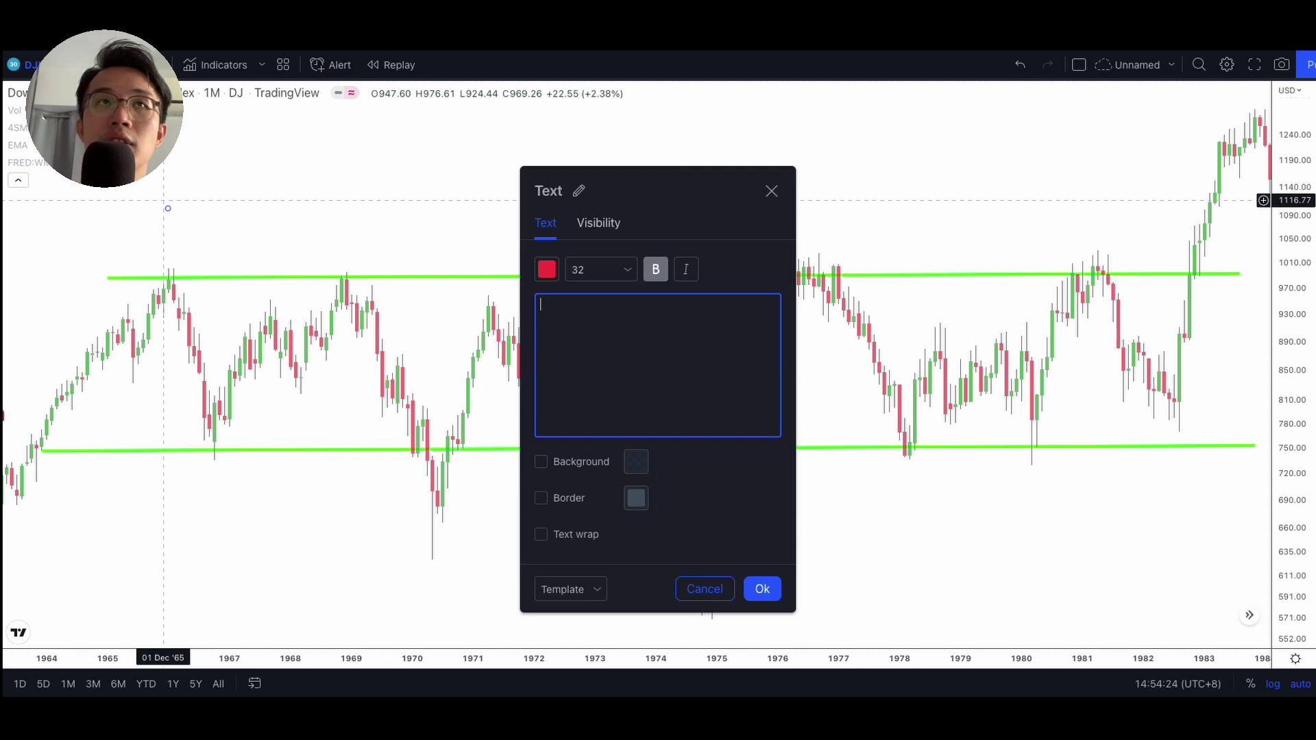
- Label the chart "The Great Inflation 1966 -1982" above the start of the green-lined trading range
{"action": "type", "text": "Thr"}
{"action": "key", "text": "BackSpace"}
{"action": "type", "text": "e "}
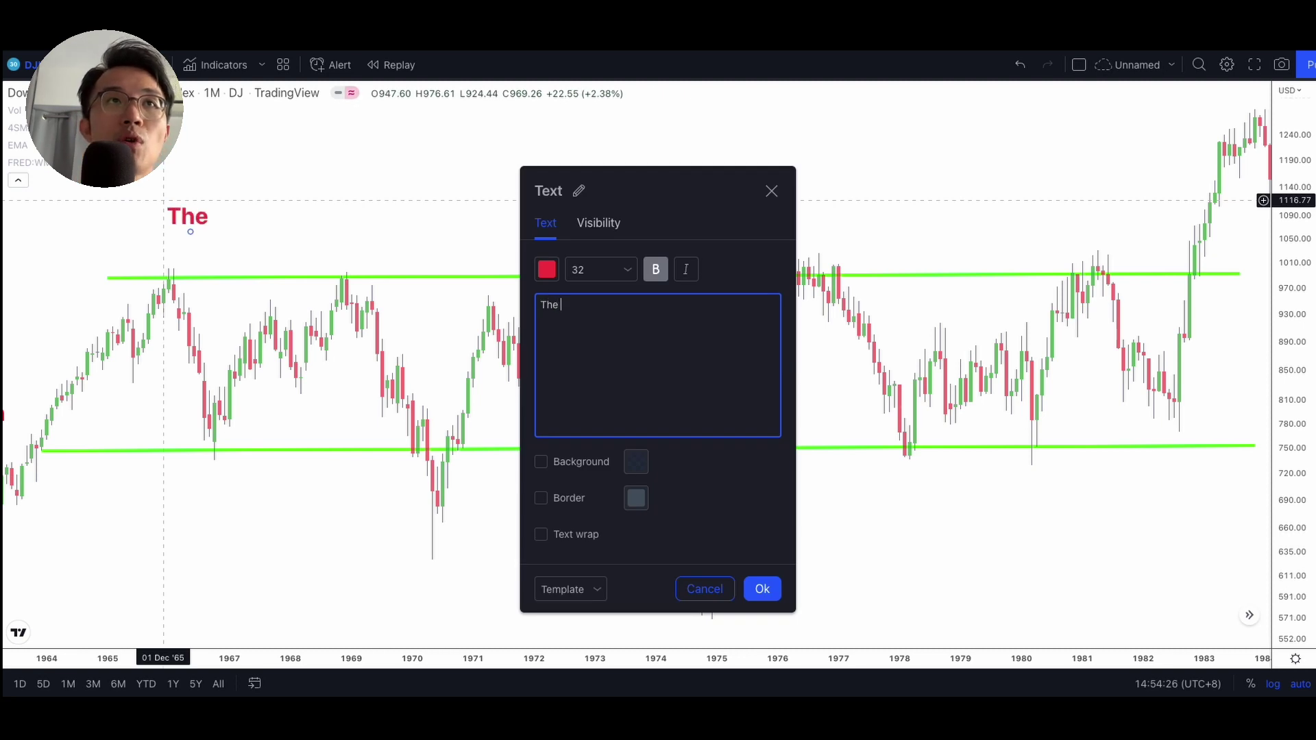
{"action": "type", "text": "Great Infla"}
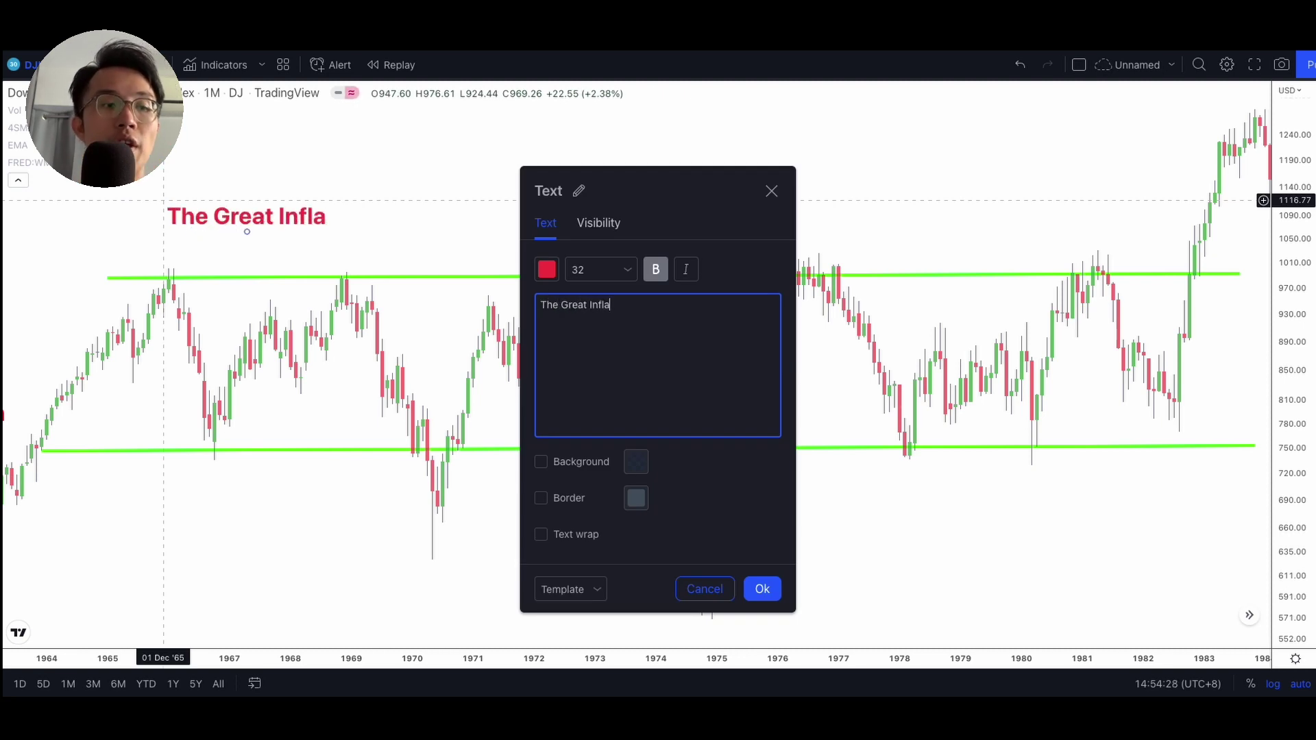
{"action": "type", "text": "tion 1966 -1*9"}
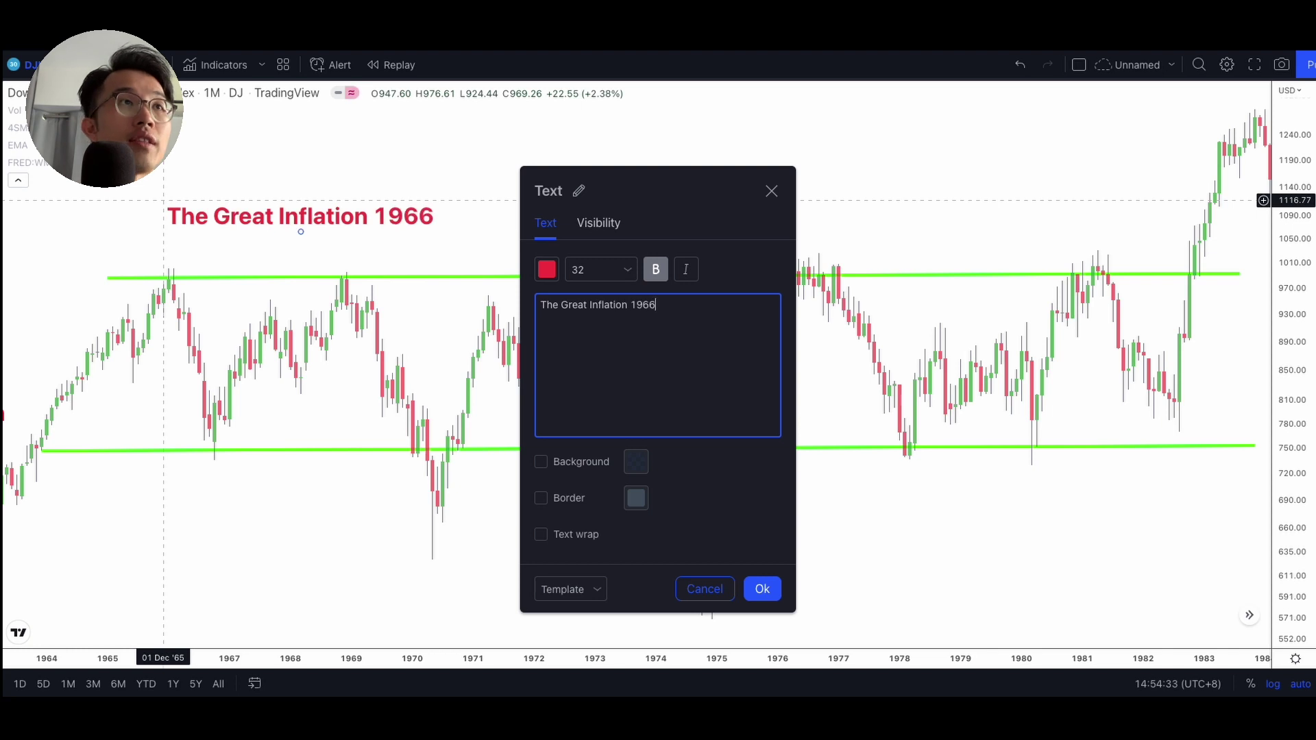
{"action": "key", "text": "BackSpace"}
{"action": "key", "text": "BackSpace"}
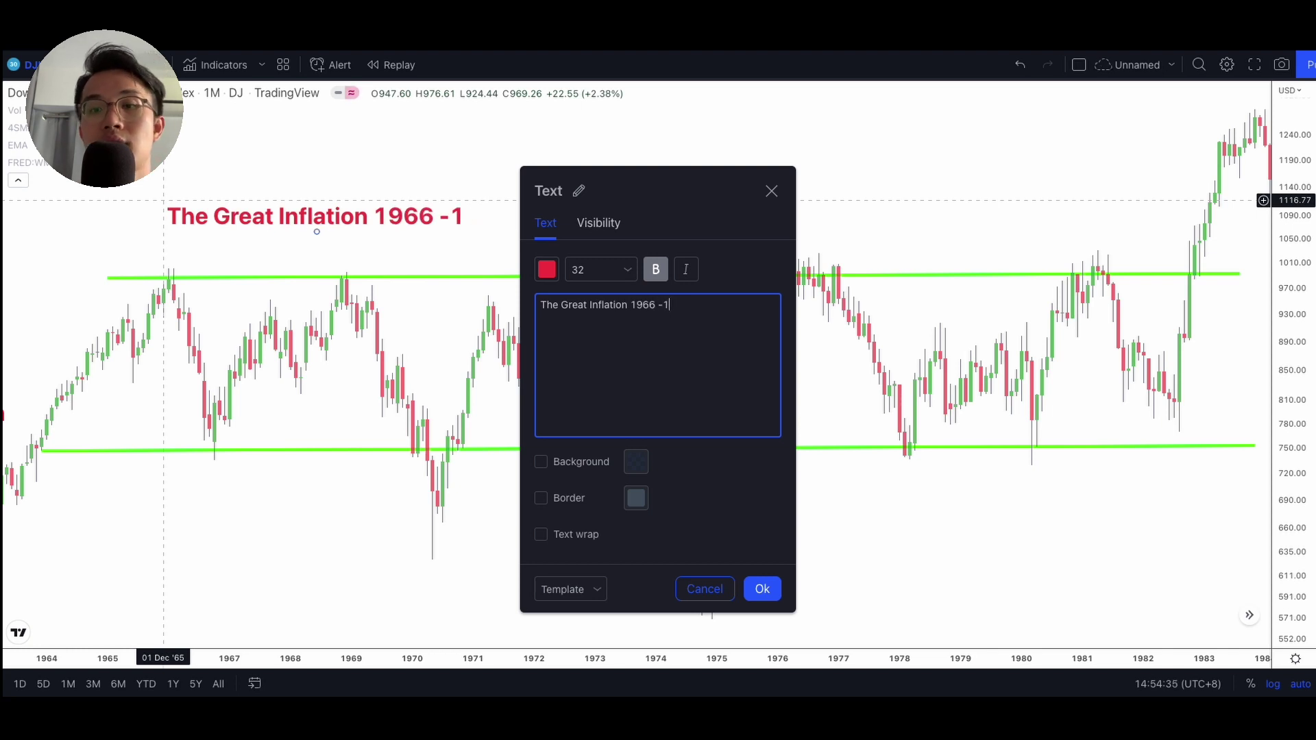
{"action": "type", "text": "982"}
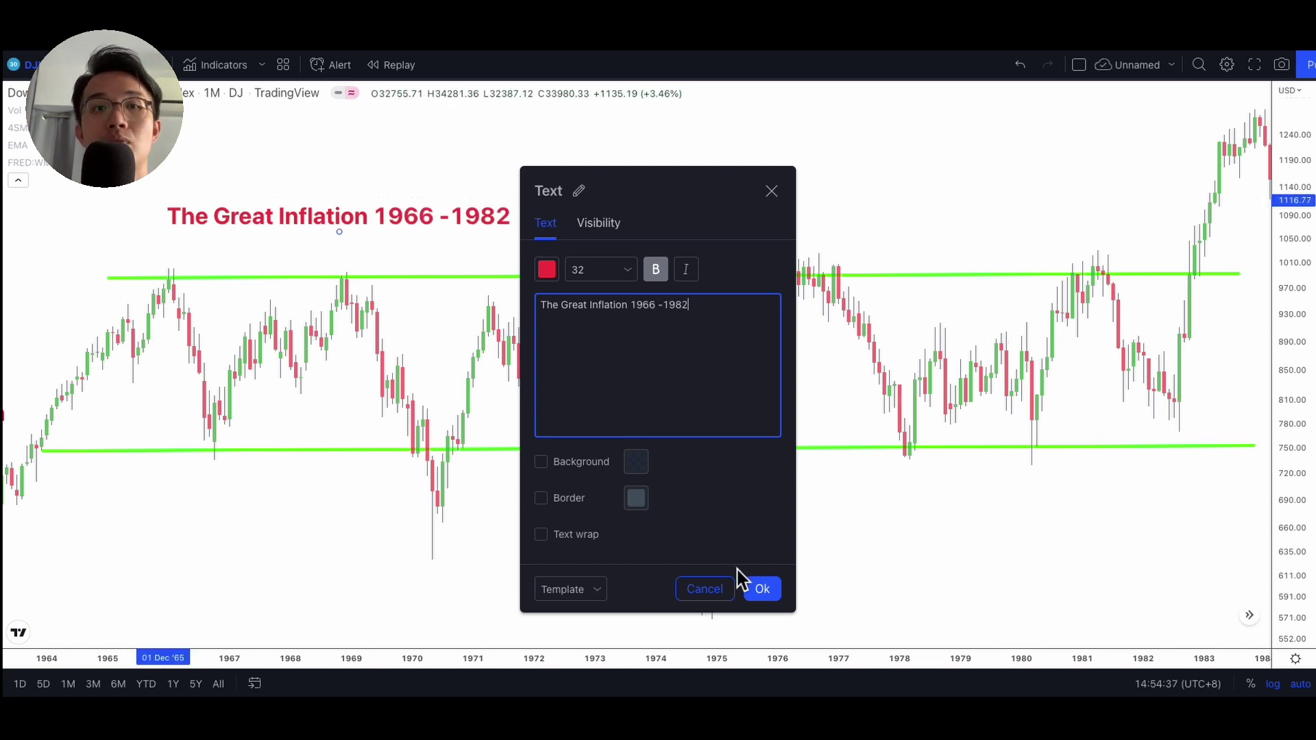
{"action": "left_click", "coordinate": [758, 588]}
{"action": "left_click_drag", "start_coordinate": [441, 235], "coordinate": [342, 270]}
{"action": "left_click", "coordinate": [380, 149]}
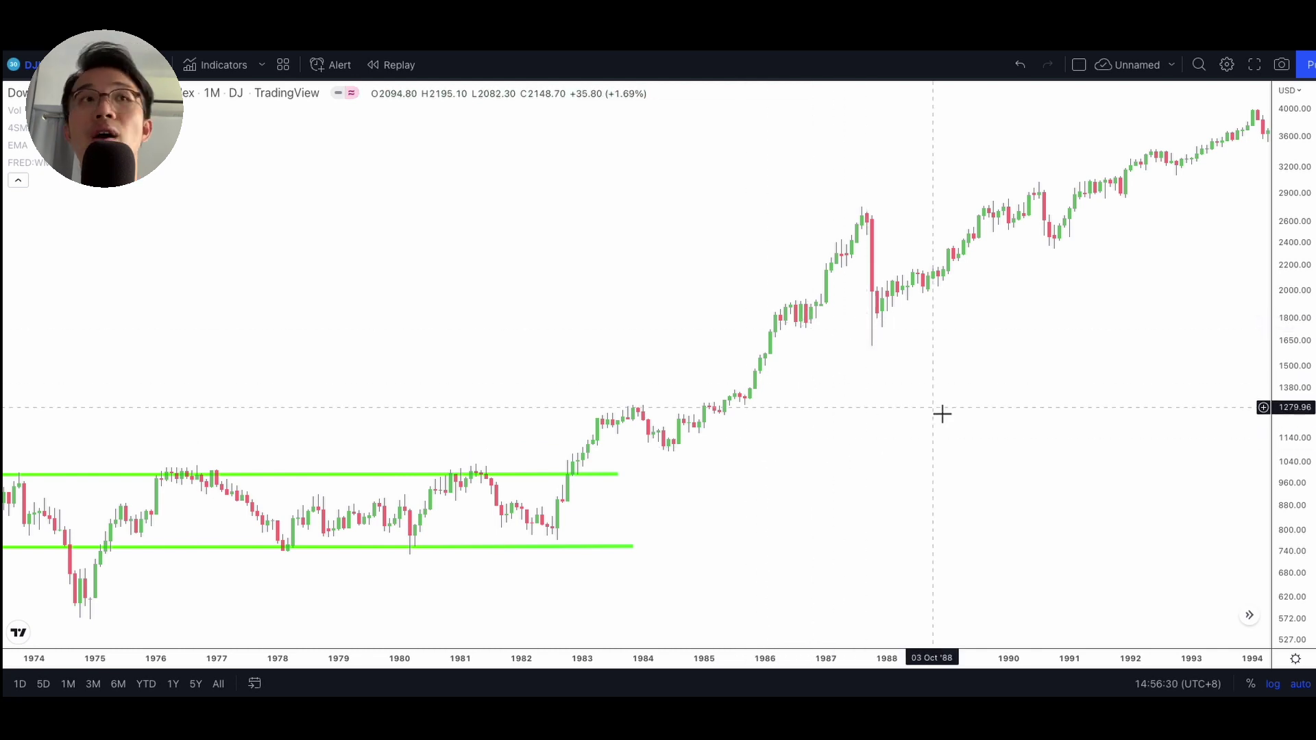
- Add the text label "1987 Black Monday" above the October 1987 crash
{"action": "left_click_drag", "start_coordinate": [893, 446], "coordinate": [465, 471]}
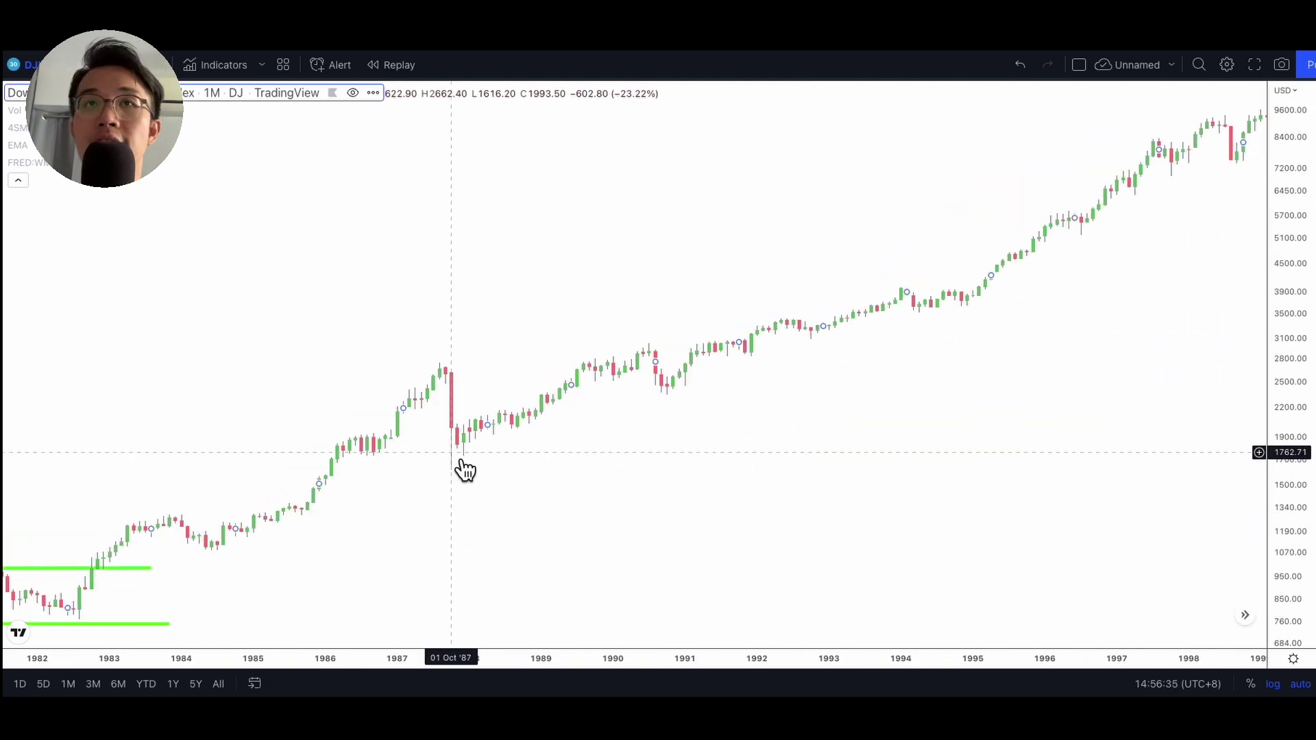
{"action": "left_click_drag", "start_coordinate": [426, 514], "coordinate": [450, 526]}
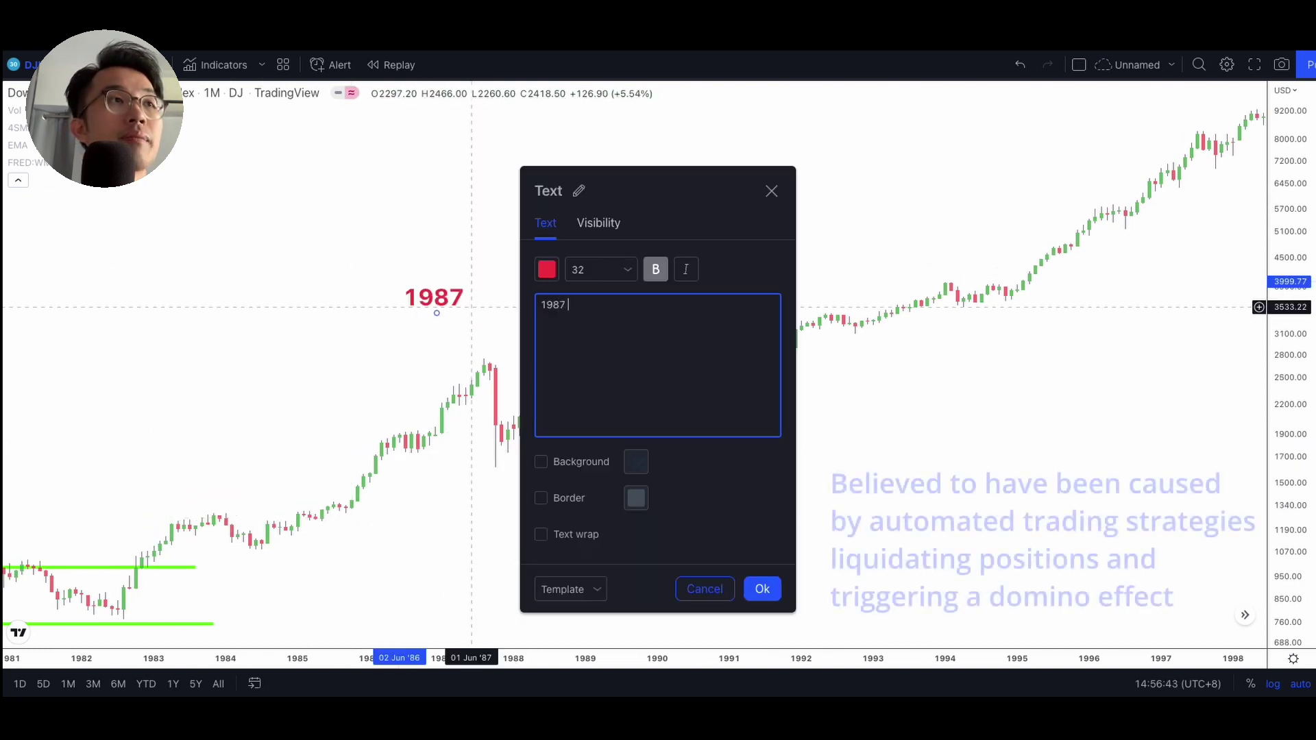
{"action": "type", "text": "Black Monday"}
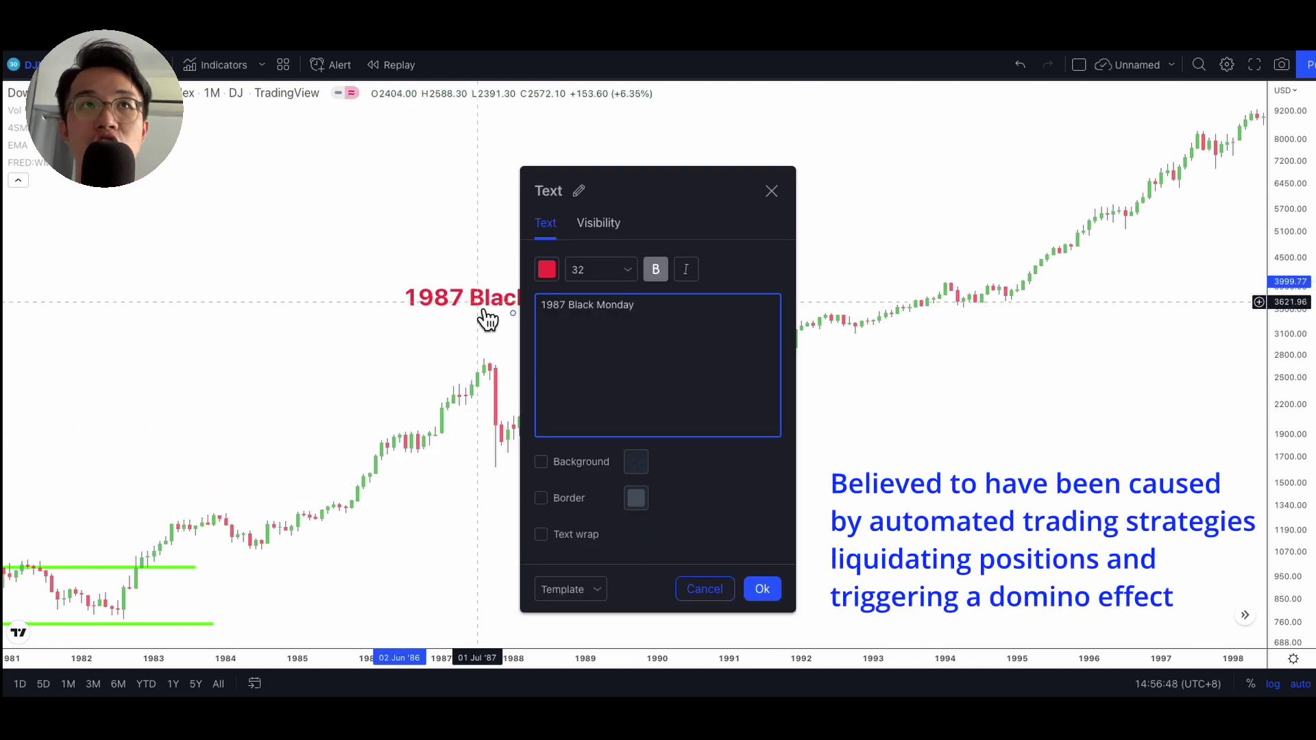
{"action": "left_click", "coordinate": [747, 585]}
- Measure the percentage drop of the 1987 crash from its peak to its low
{"action": "left_click", "coordinate": [520, 364], "text": "shift"}
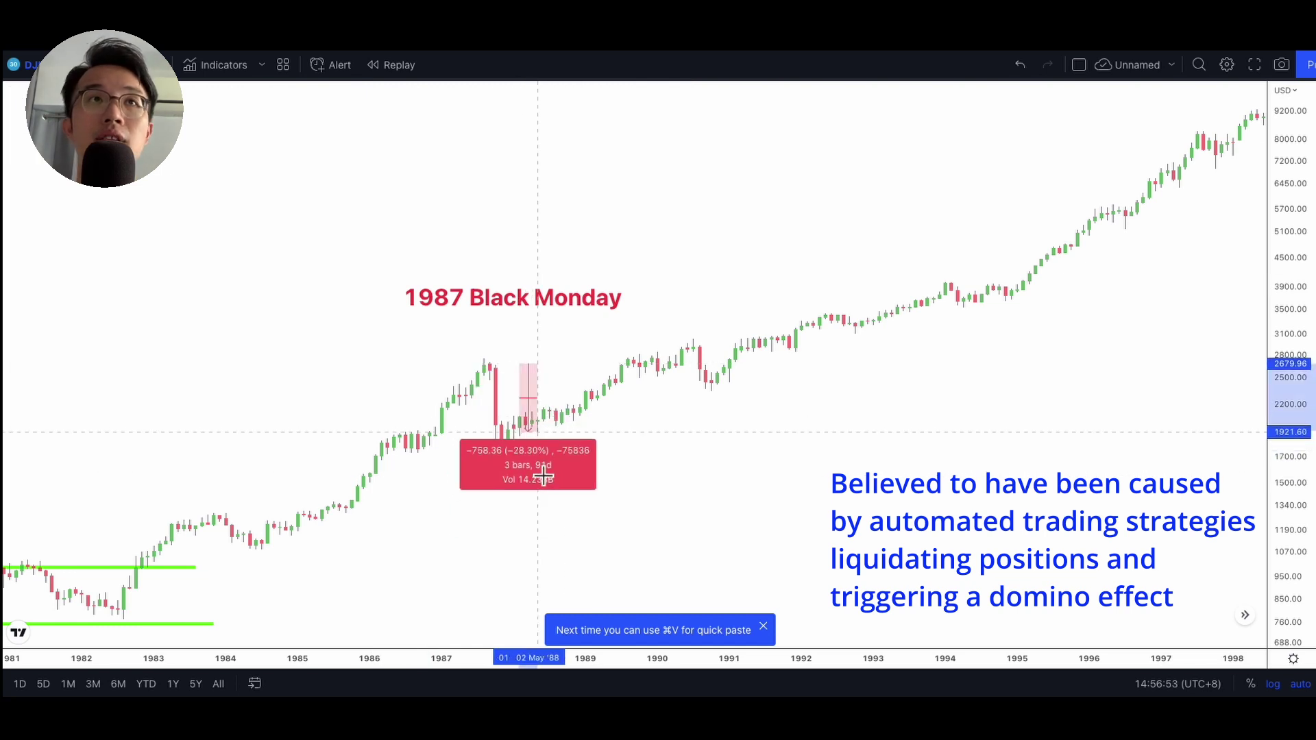
{"action": "left_click", "coordinate": [570, 488]}
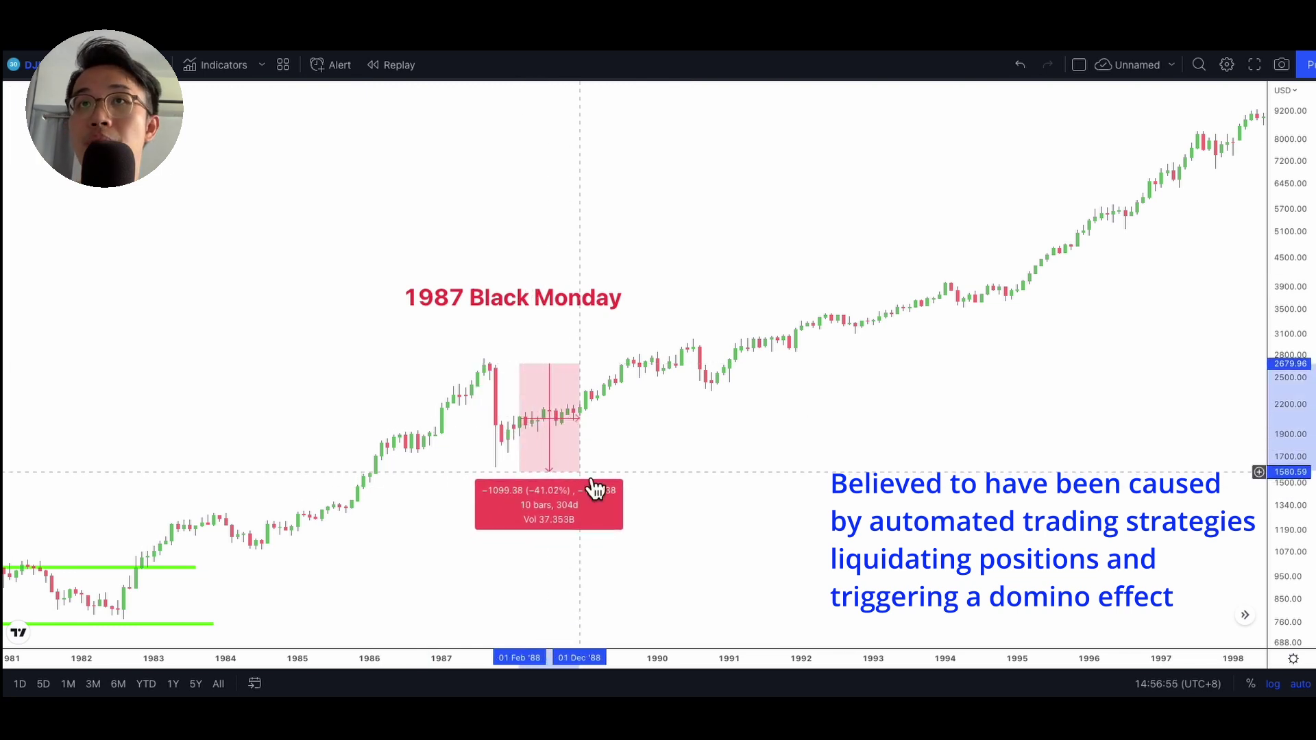
{"action": "left_click", "coordinate": [677, 361]}
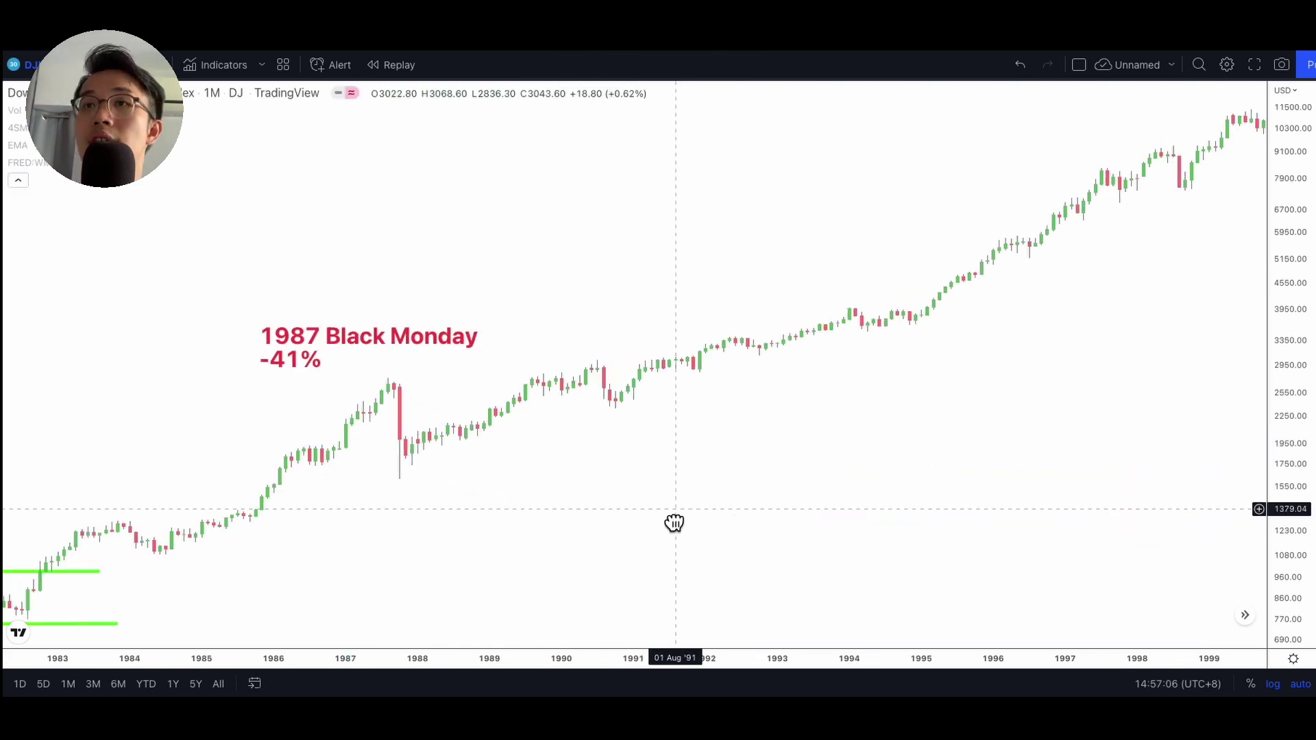
- Add the text label "Asian Financial Crisis" above the 1997–1998 section of the chart
{"action": "left_click_drag", "start_coordinate": [673, 523], "coordinate": [578, 318]}
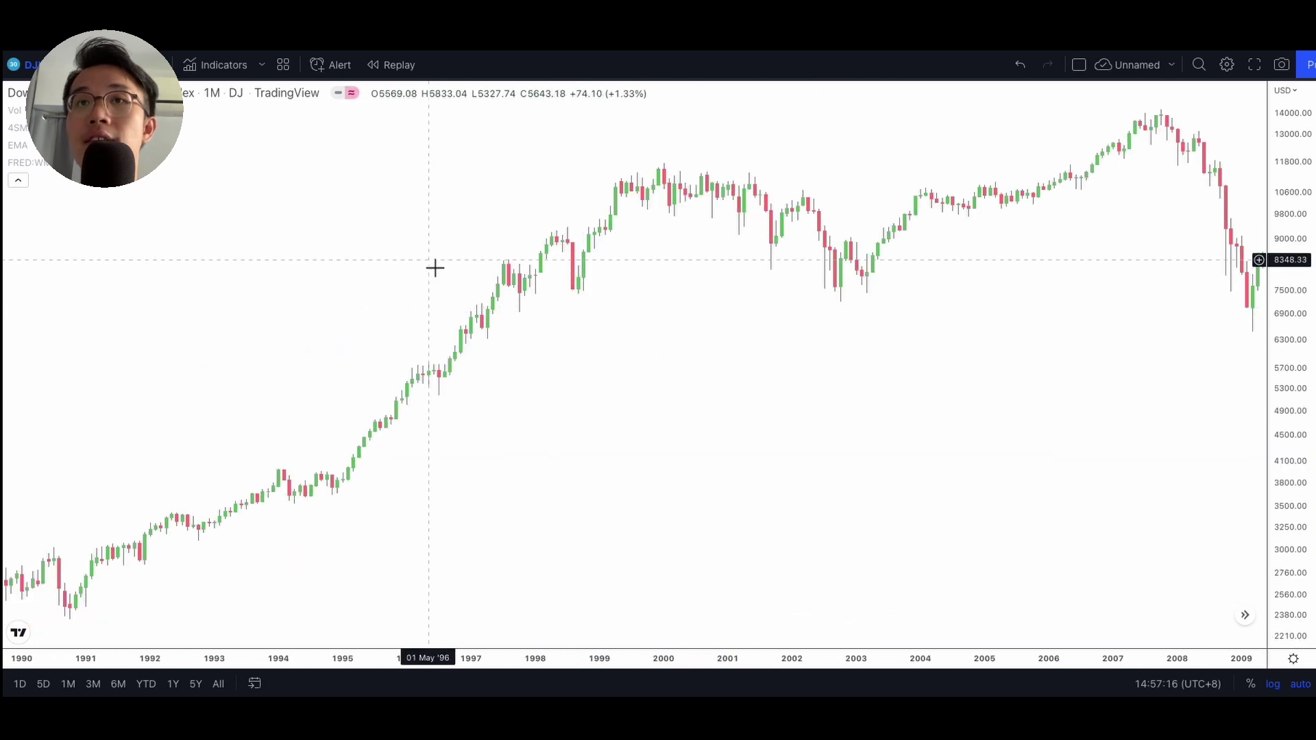
{"action": "left_click", "coordinate": [382, 176]}
{"action": "type", "text": "Asian Fin"}
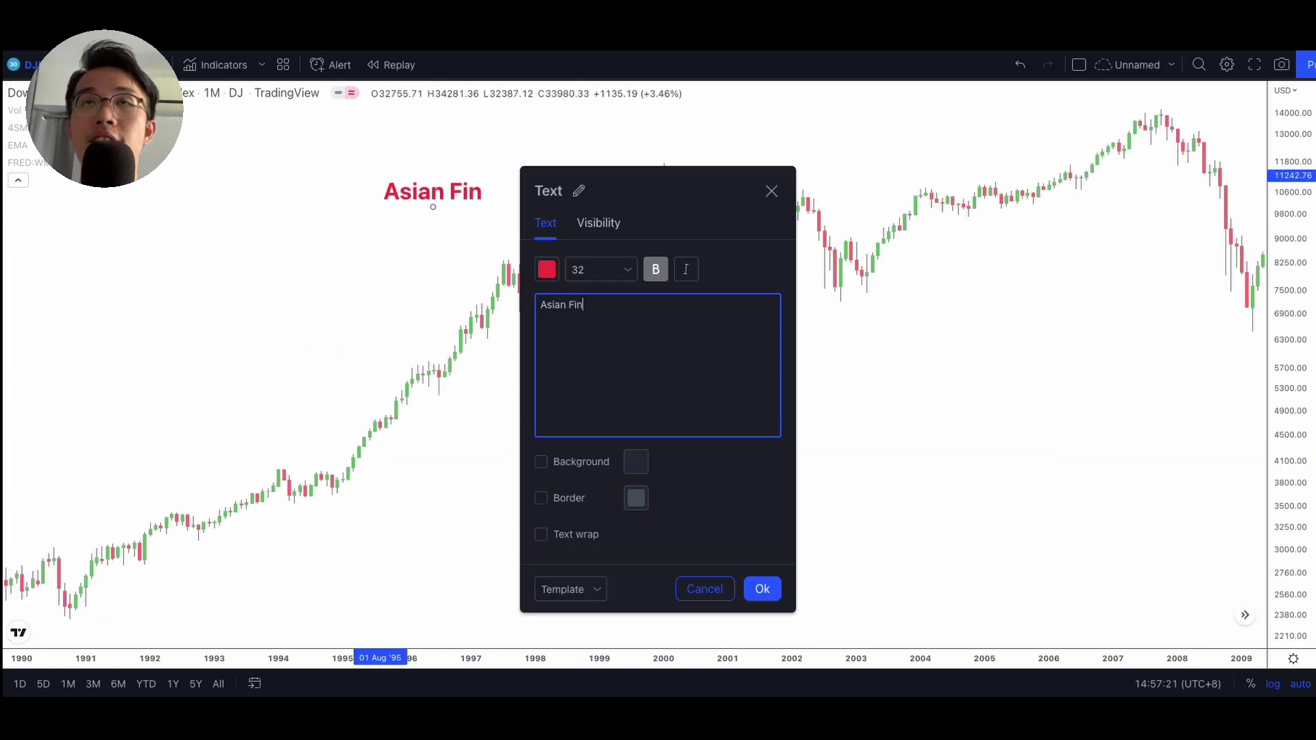
{"action": "type", "text": "ancial Cr"}
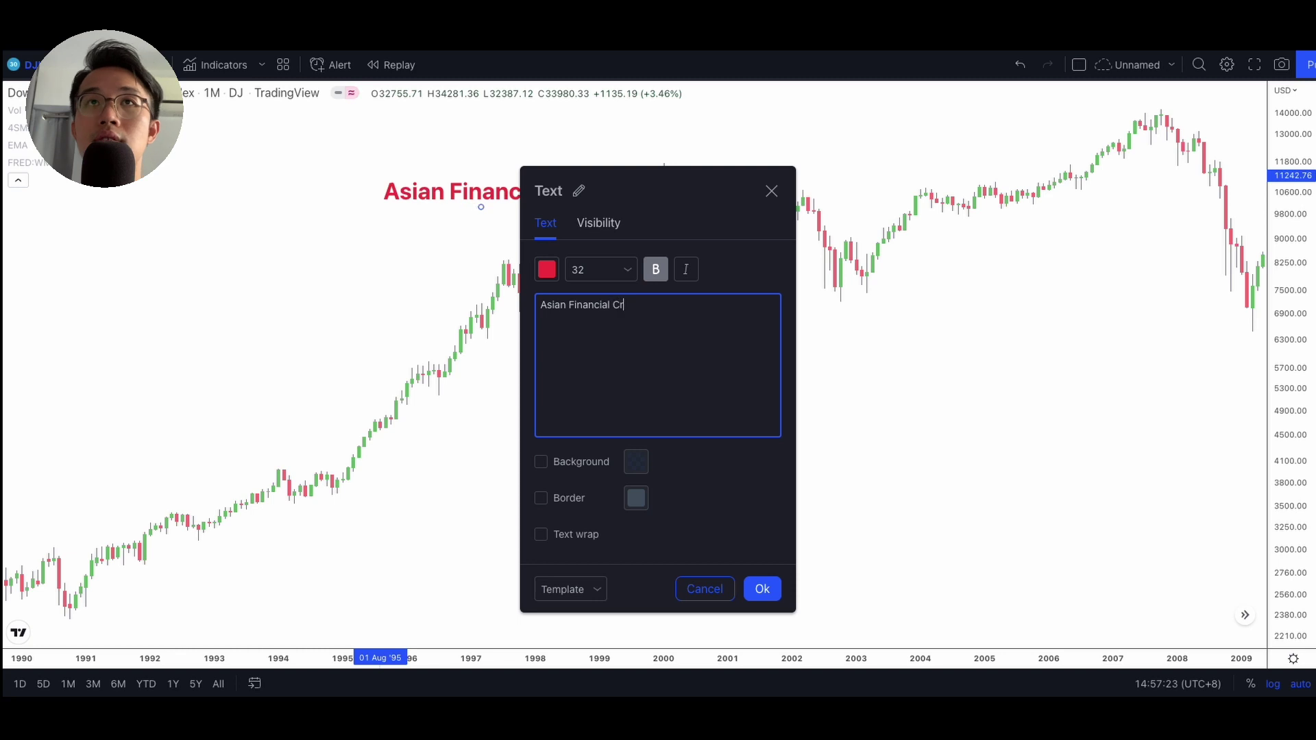
{"action": "type", "text": "isis"}
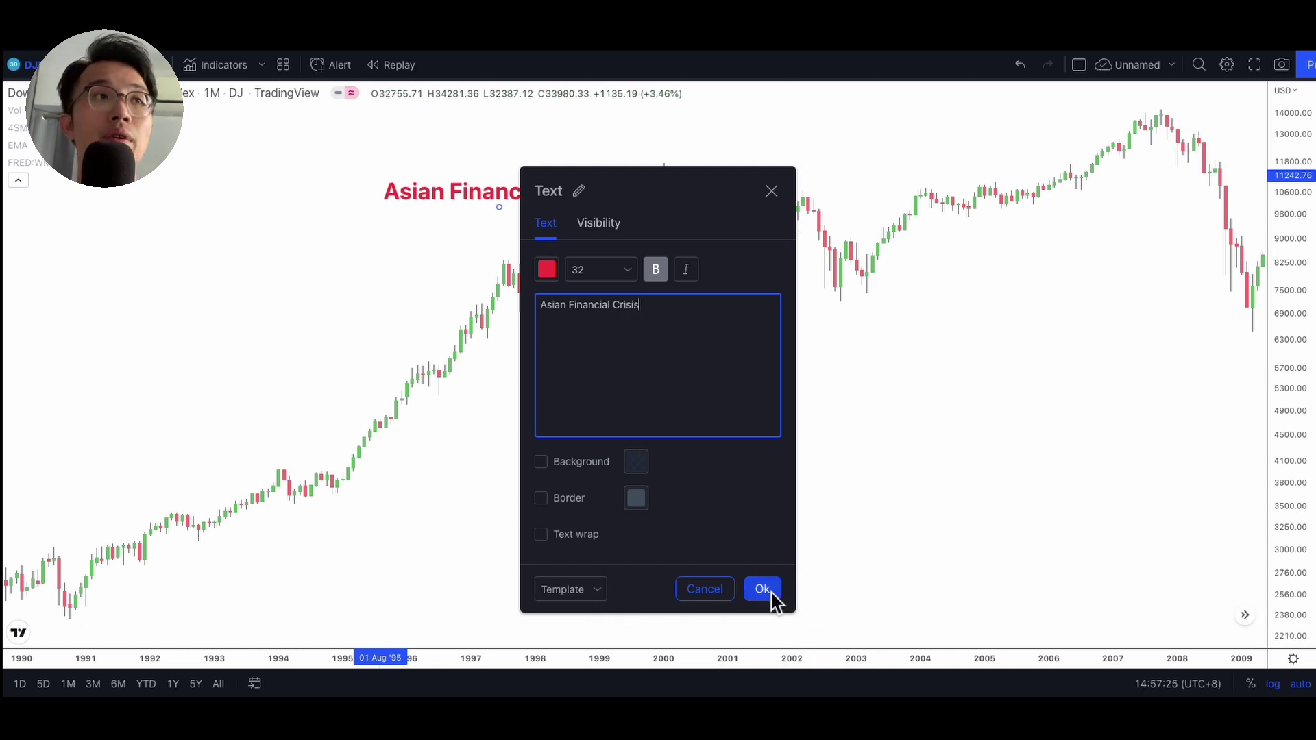
{"action": "left_click", "coordinate": [763, 592]}
- Measure the percentage decline of the 1998 drop from its high to its low
{"action": "scroll", "coordinate": [694, 510], "scroll_direction": "up", "scroll_amount": 1}
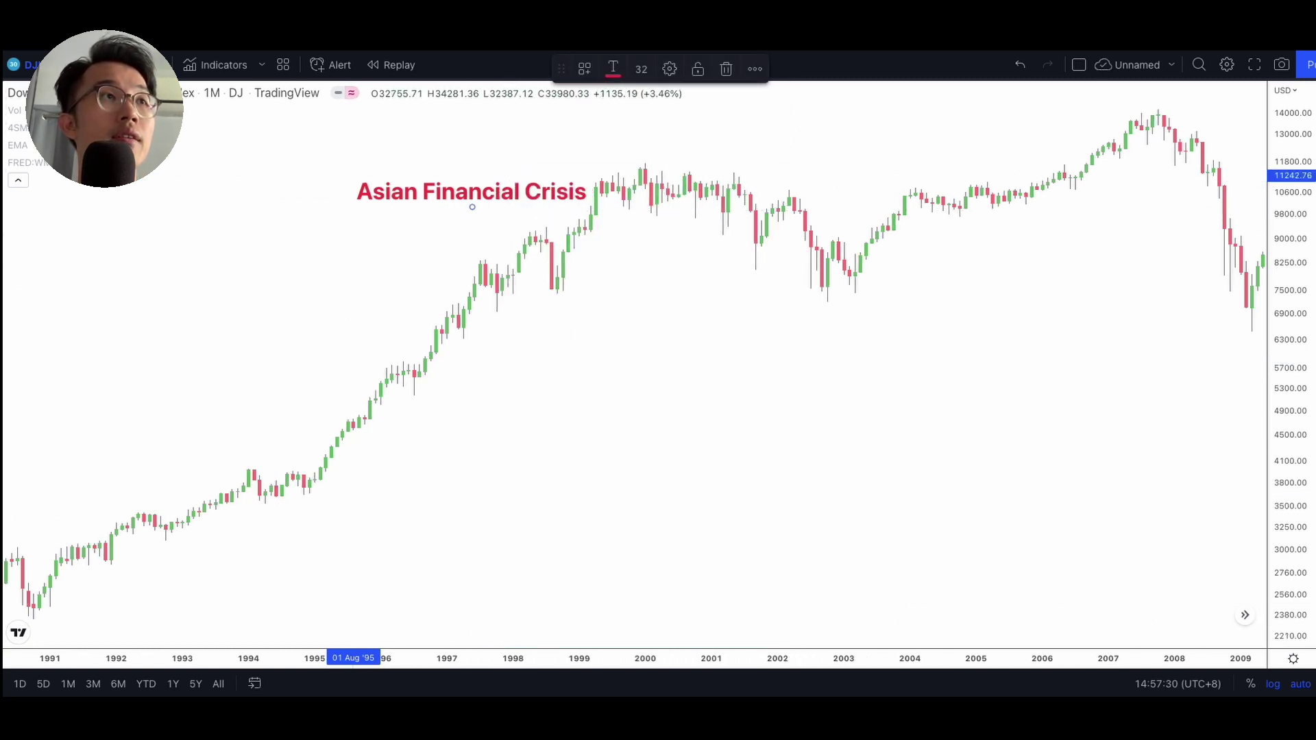
{"action": "left_click", "coordinate": [573, 229], "text": "shift"}
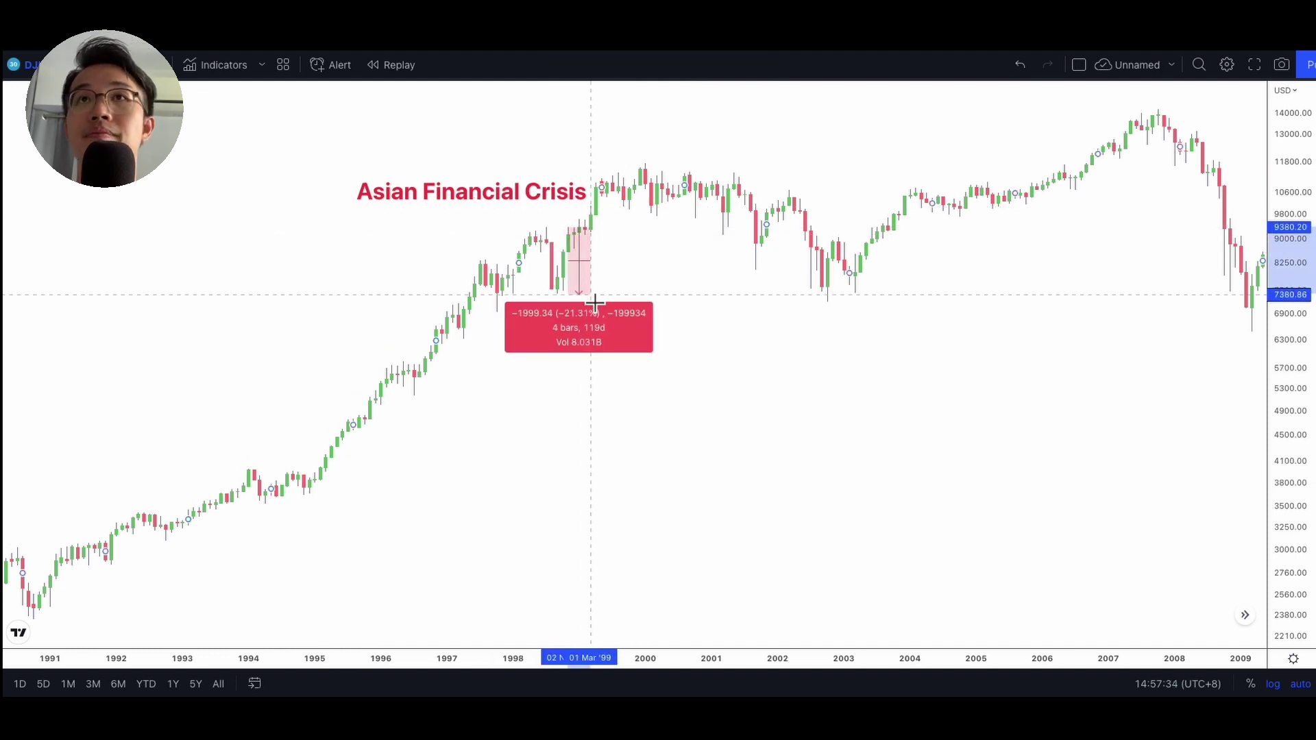
{"action": "left_click", "coordinate": [531, 197]}
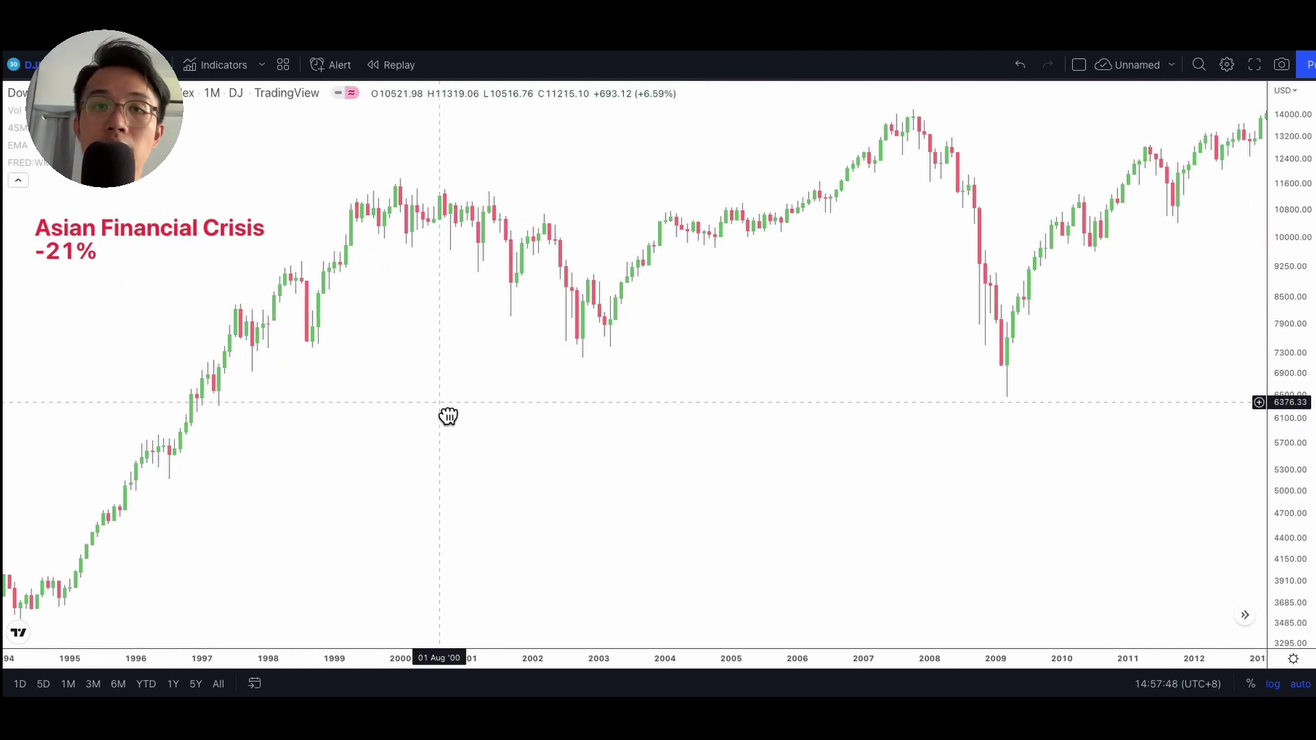
- Measure the percentage decline from the 2001 high down to the 2002 low
{"action": "left_click_drag", "start_coordinate": [446, 414], "coordinate": [335, 414]}
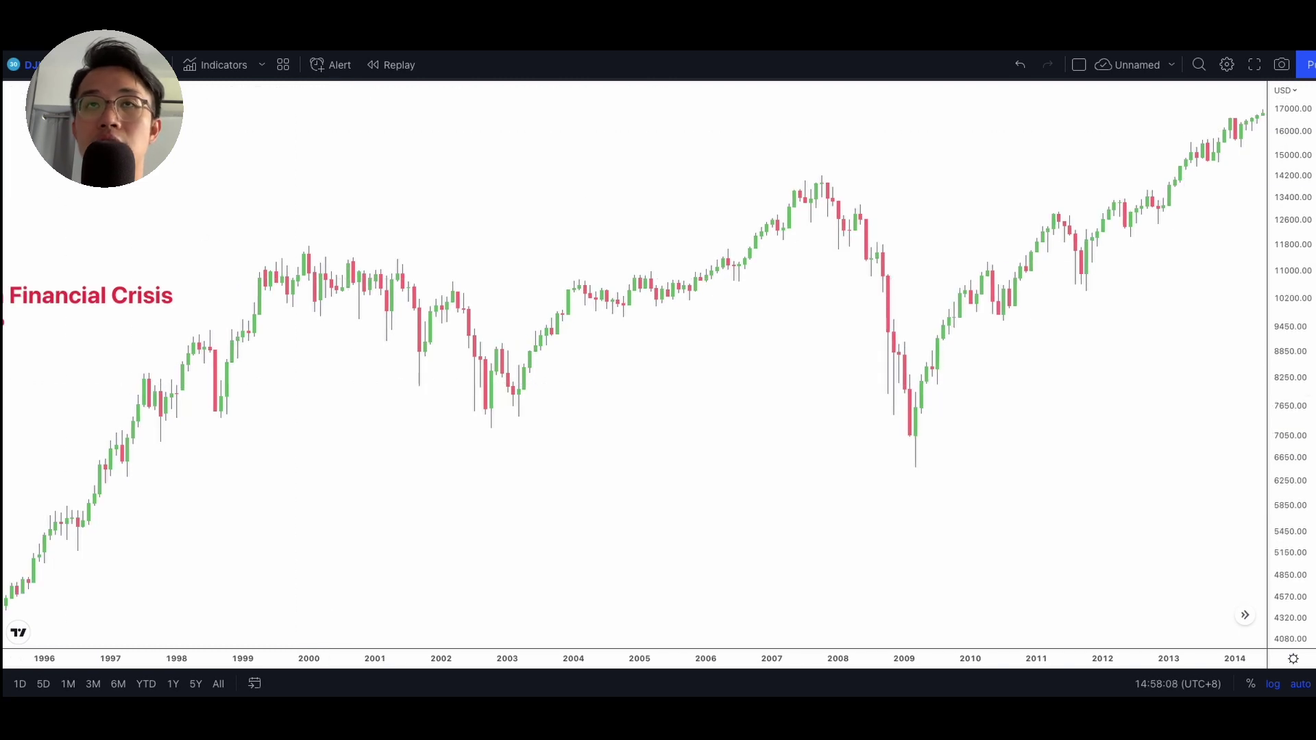
{"action": "left_click", "coordinate": [419, 262], "text": "shift"}
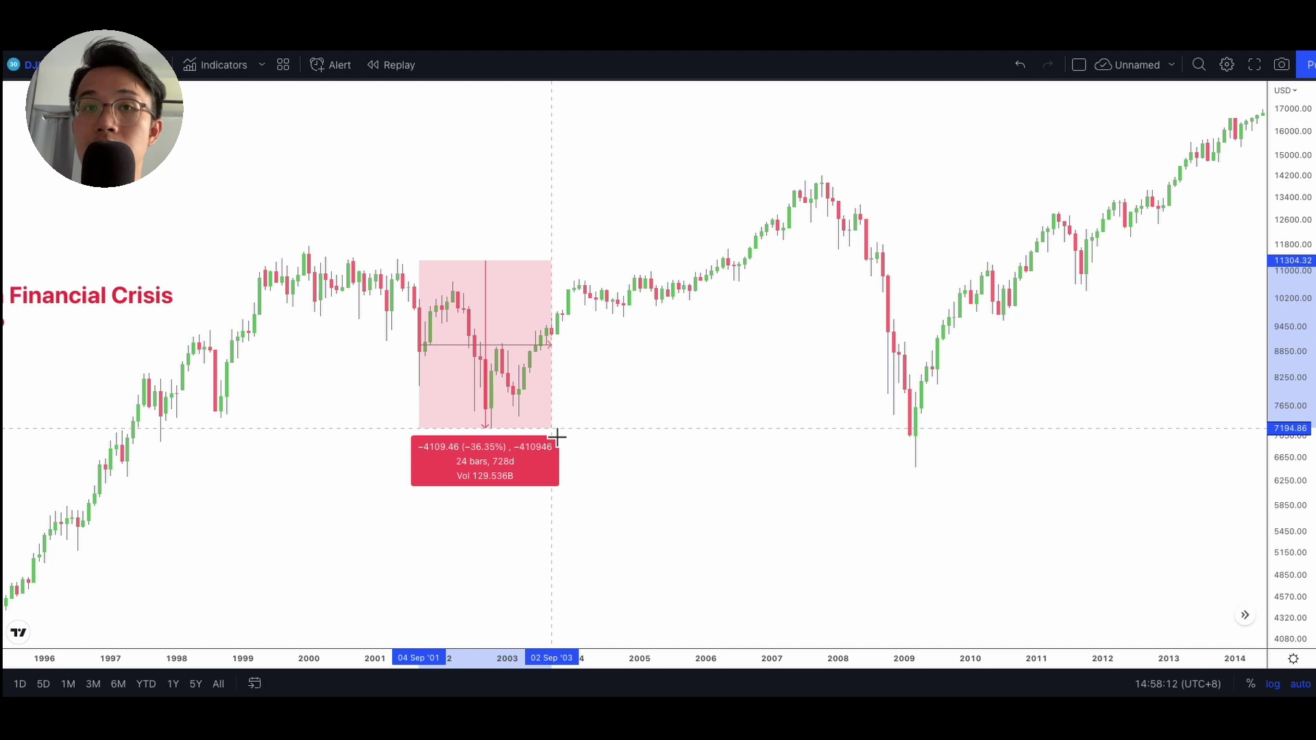
{"action": "left_click", "coordinate": [557, 437]}
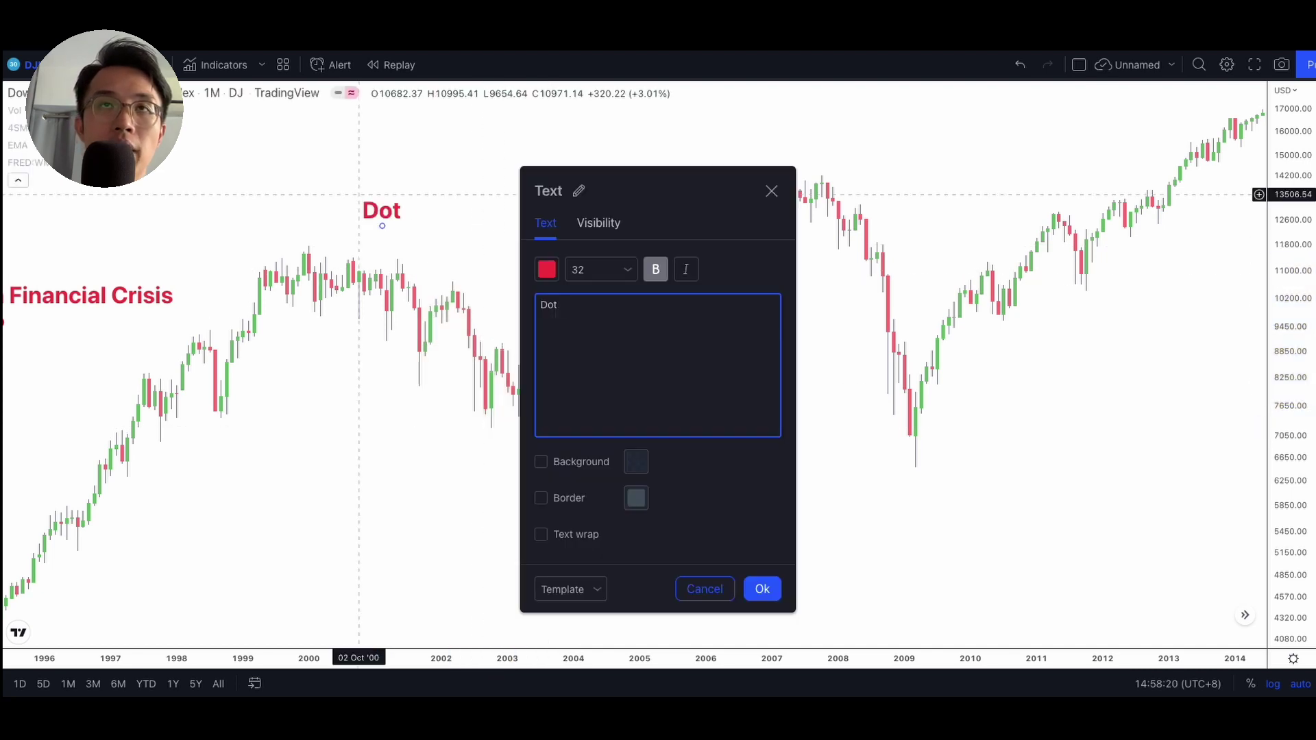
- Enter "Dotcom" with "-36%" on a second line as the label above the early-2000s peak
{"action": "type", "text": "com "}
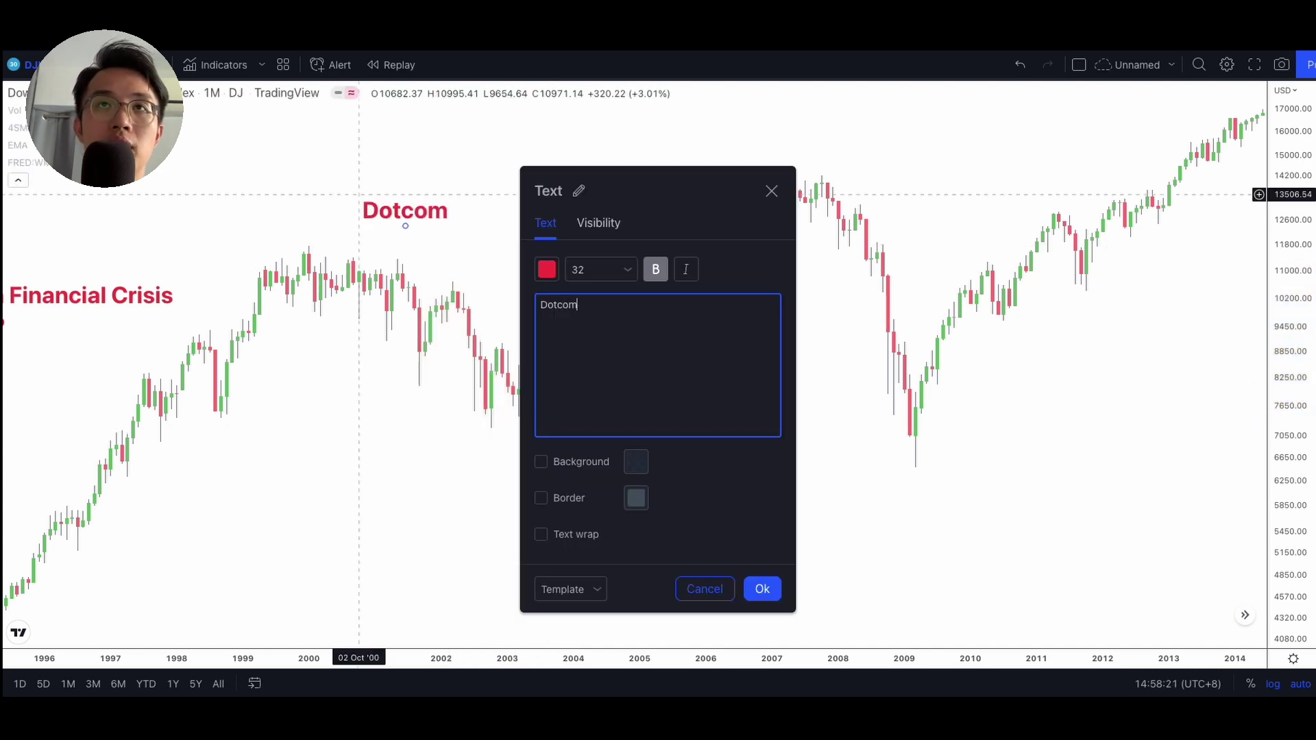
{"action": "type", "text": "-36%"}
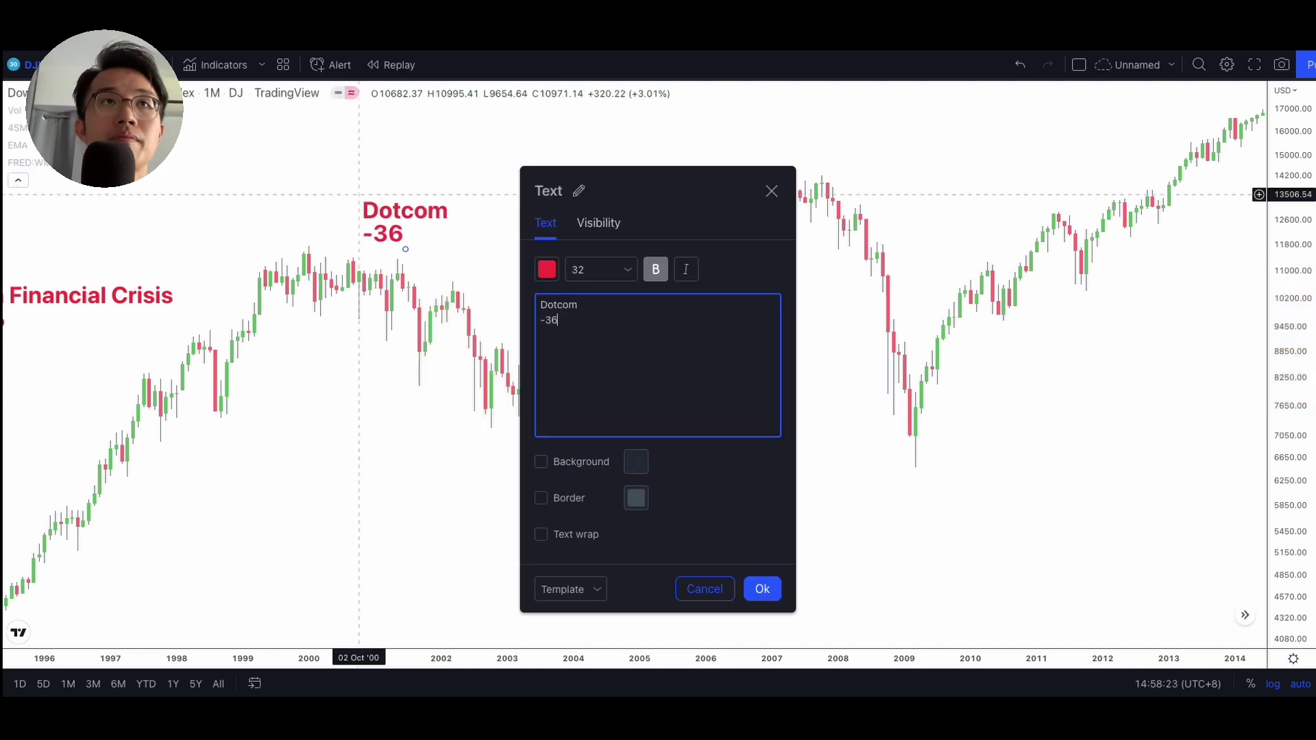
{"action": "left_click", "coordinate": [693, 203]}
- Add the text label "2008 Financial Crisis" above the 2007 market peak
{"action": "left_click_drag", "start_coordinate": [693, 203], "coordinate": [452, 260]}
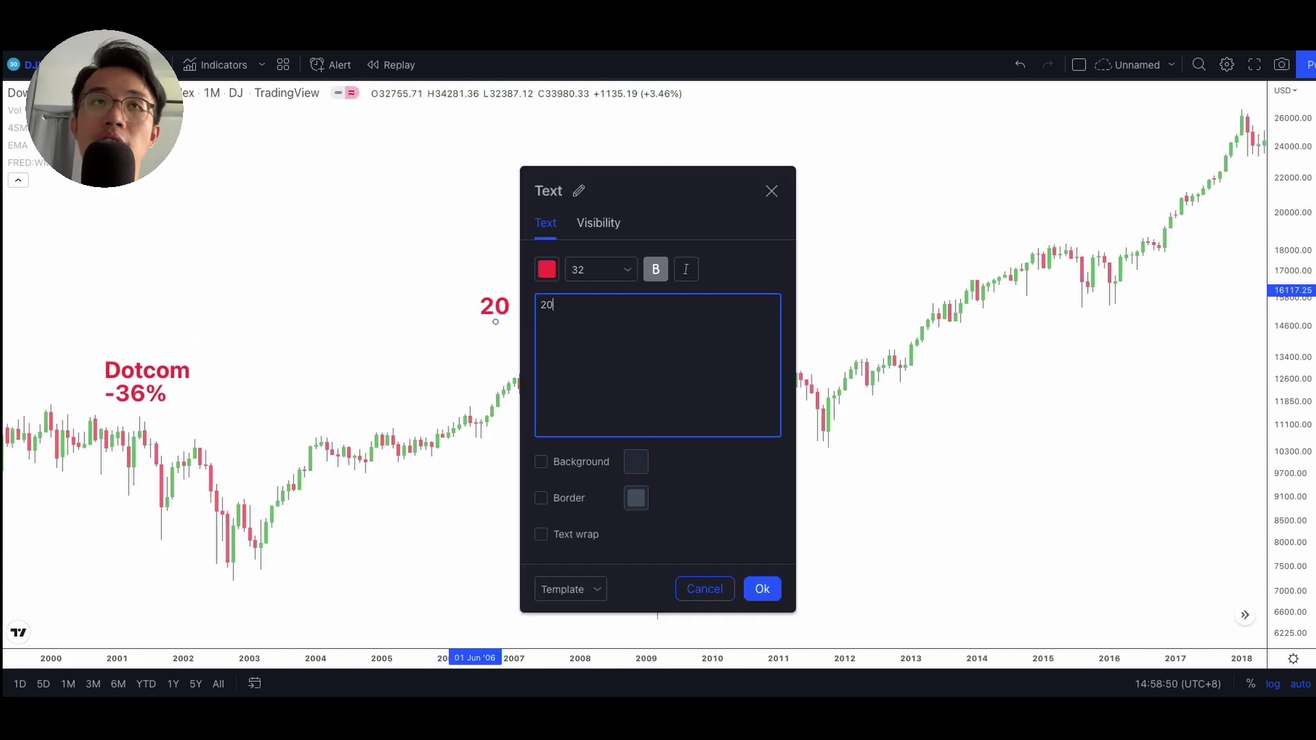
{"action": "type", "text": "08 Financi"}
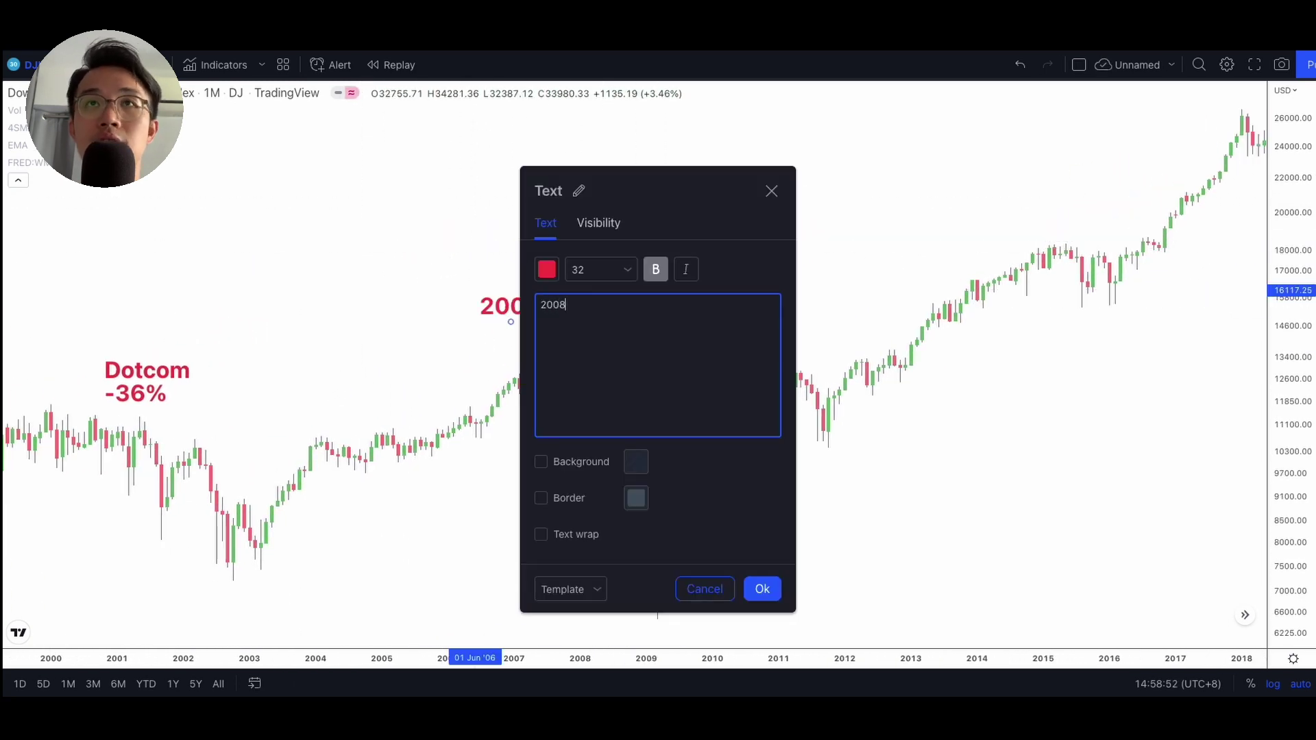
{"action": "type", "text": "al"}
{"action": "type", "text": "Crisis"}
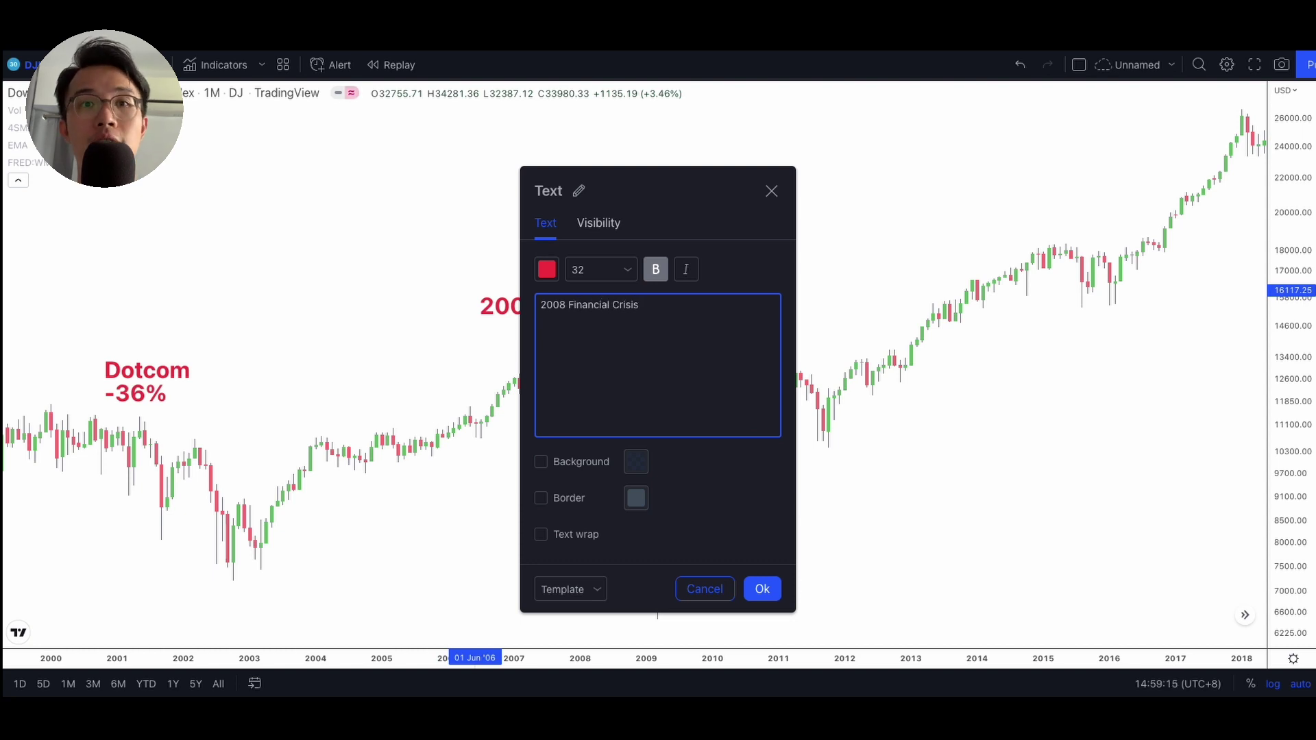
{"action": "key", "text": "Return"}
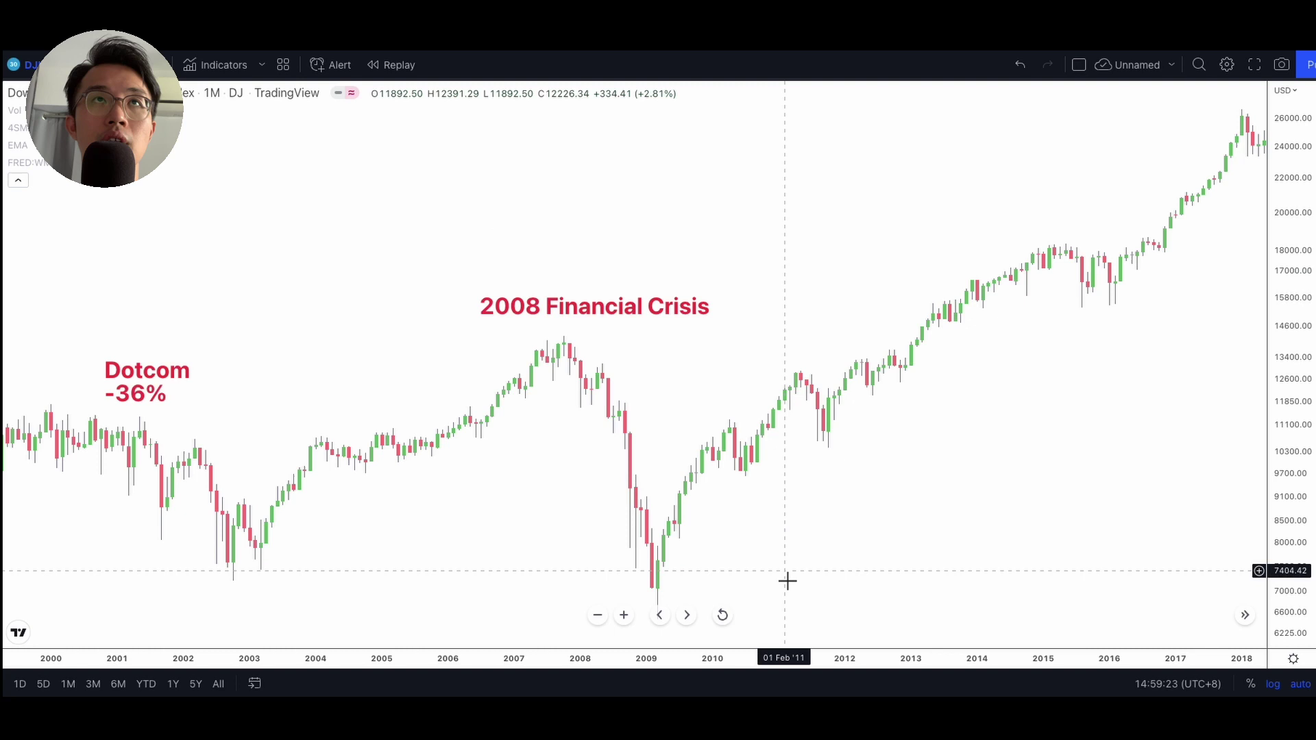
- Measure the percentage decline of the 2008 crash, starting from the 2007 peak
{"action": "left_click_drag", "start_coordinate": [788, 579], "coordinate": [943, 555]}
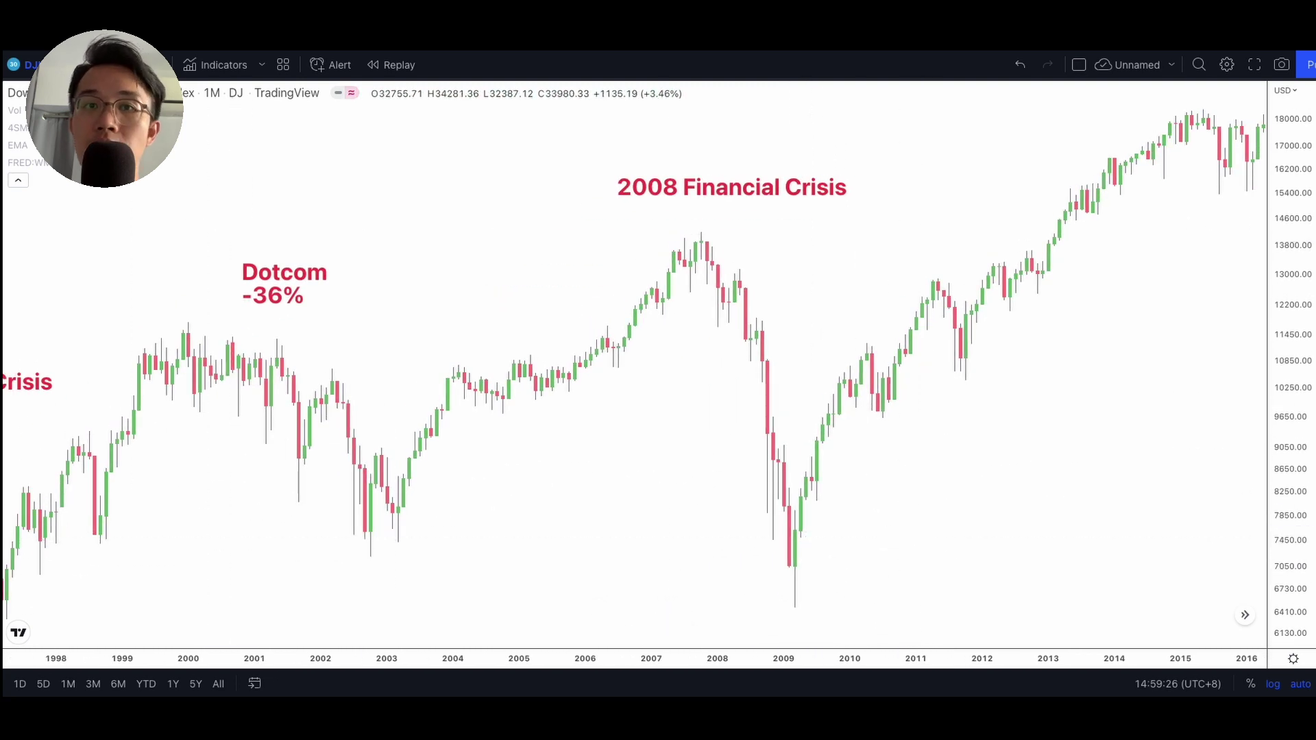
{"action": "left_click", "coordinate": [703, 250], "text": "shift"}
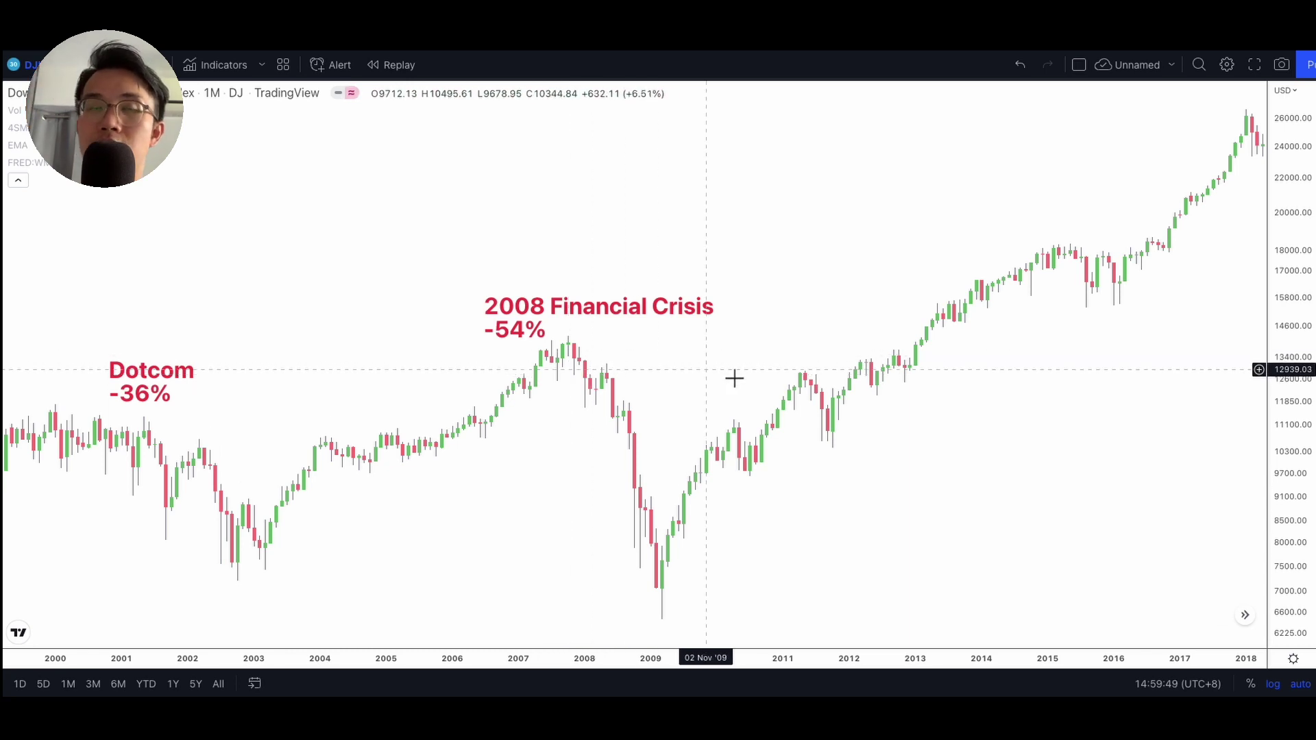
- Measure the percentage drop of the early 2020 crash from its peak to the March 2020 low
{"action": "left_click_drag", "start_coordinate": [734, 378], "coordinate": [505, 379]}
{"action": "left_click_drag", "start_coordinate": [705, 399], "coordinate": [556, 474]}
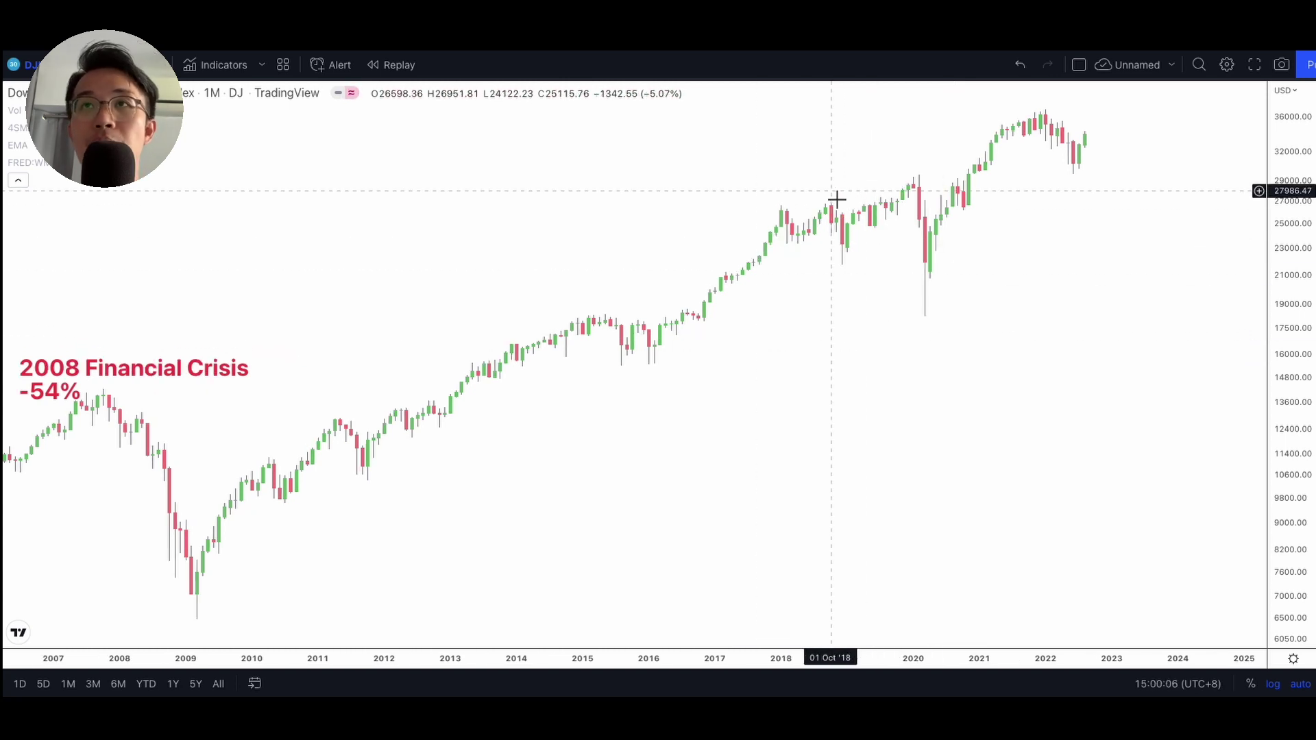
{"action": "scroll", "coordinate": [816, 349], "scroll_direction": "up", "scroll_amount": 5}
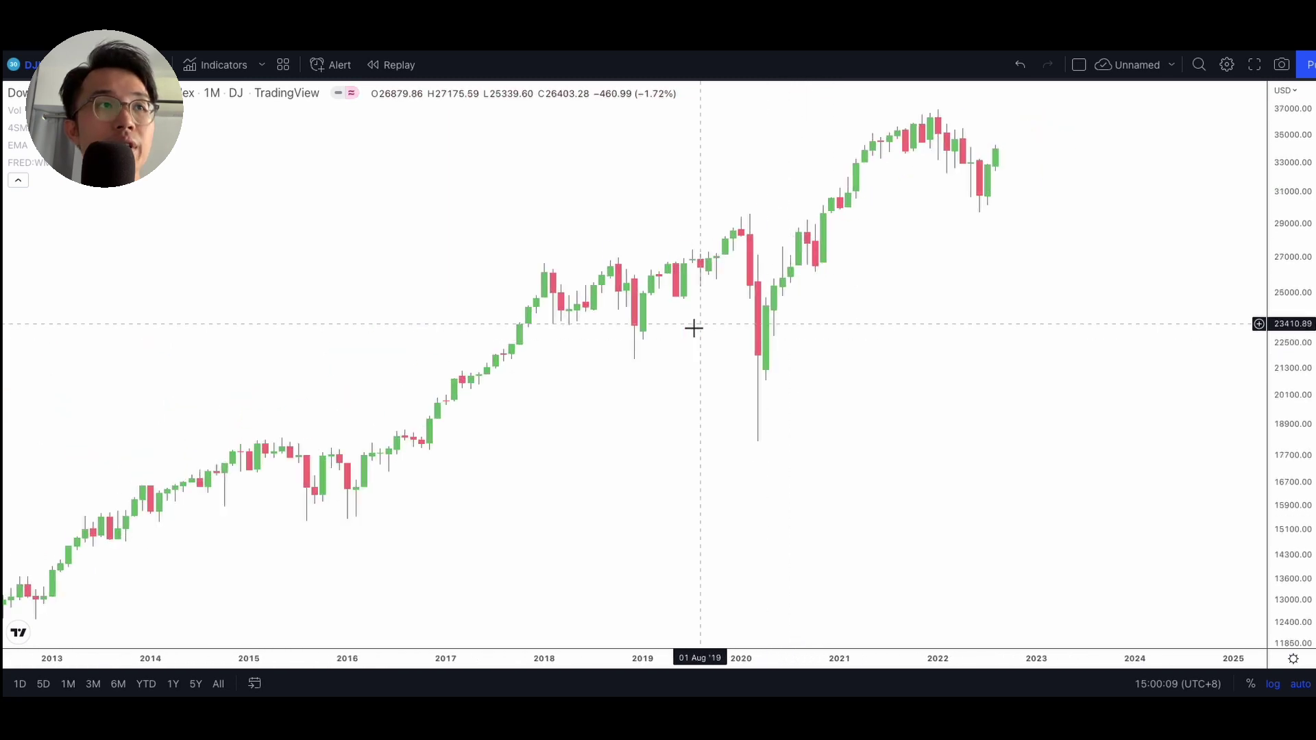
{"action": "left_click_drag", "start_coordinate": [625, 317], "coordinate": [585, 388]}
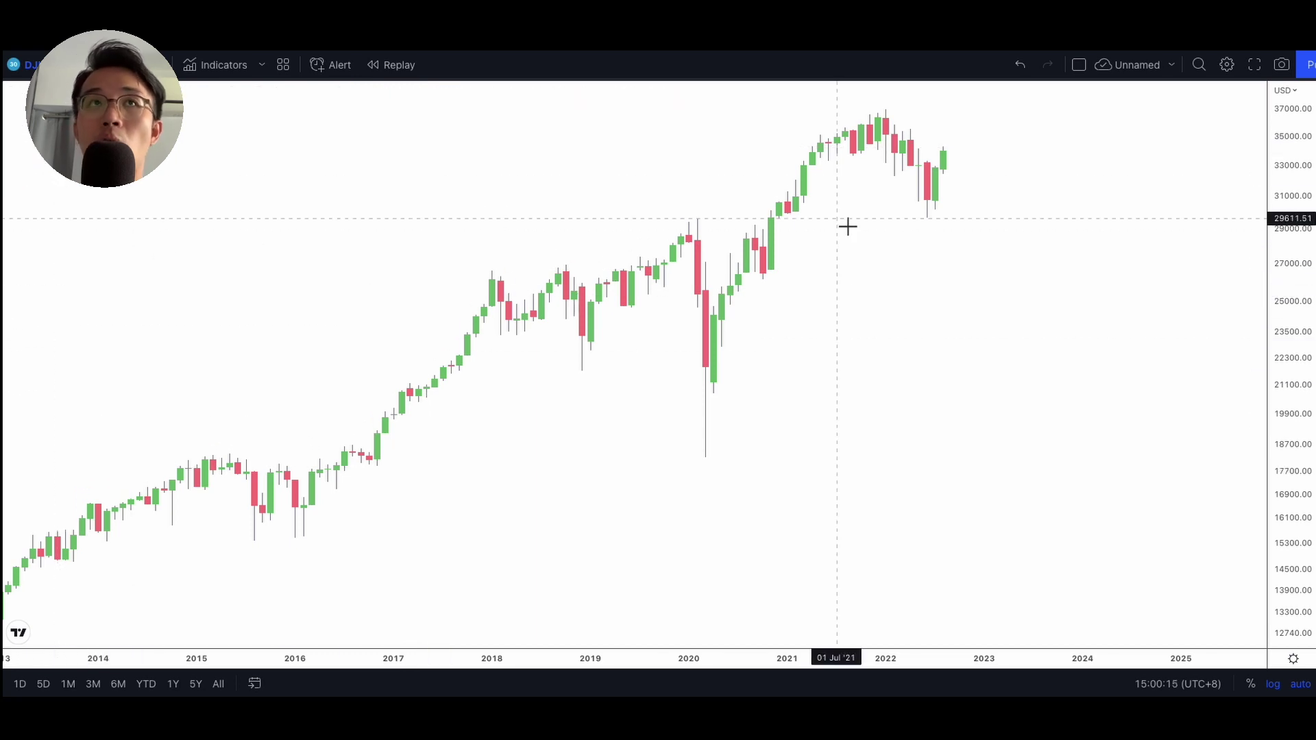
{"action": "left_click", "coordinate": [710, 215], "text": "shift"}
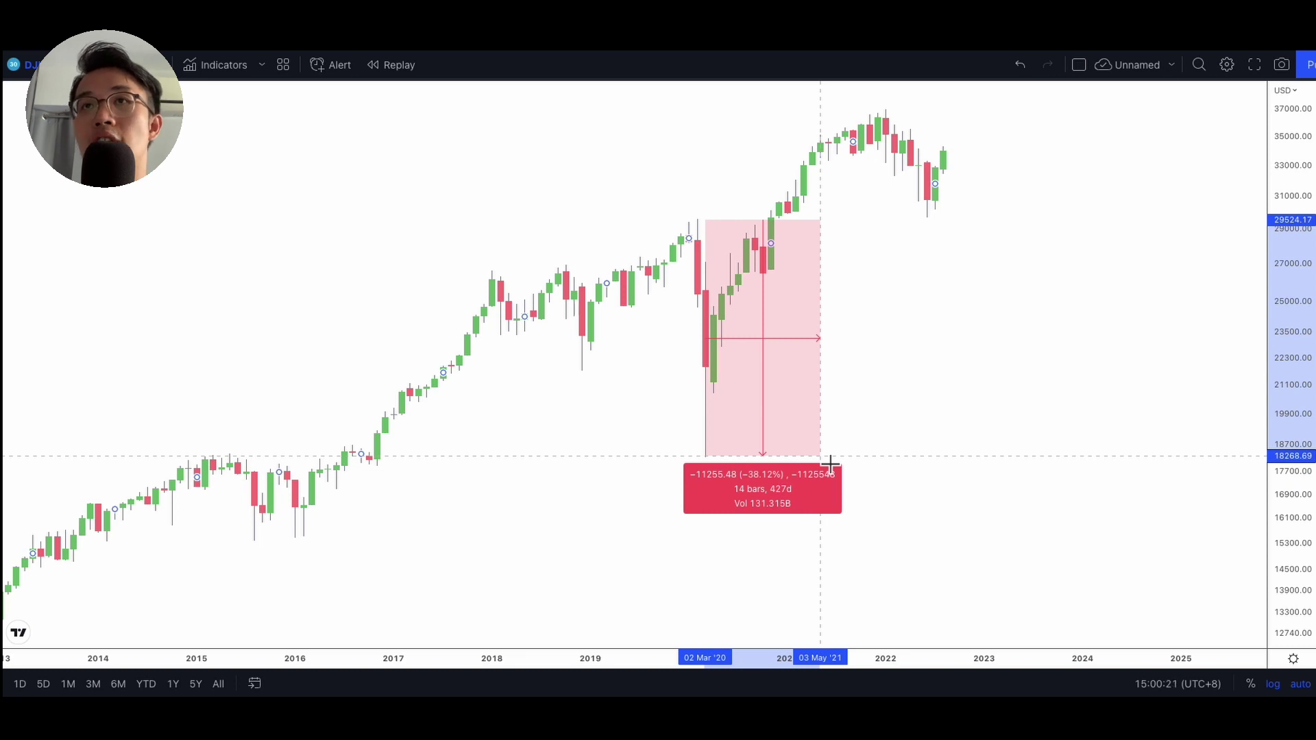
{"action": "left_click", "coordinate": [1008, 432]}
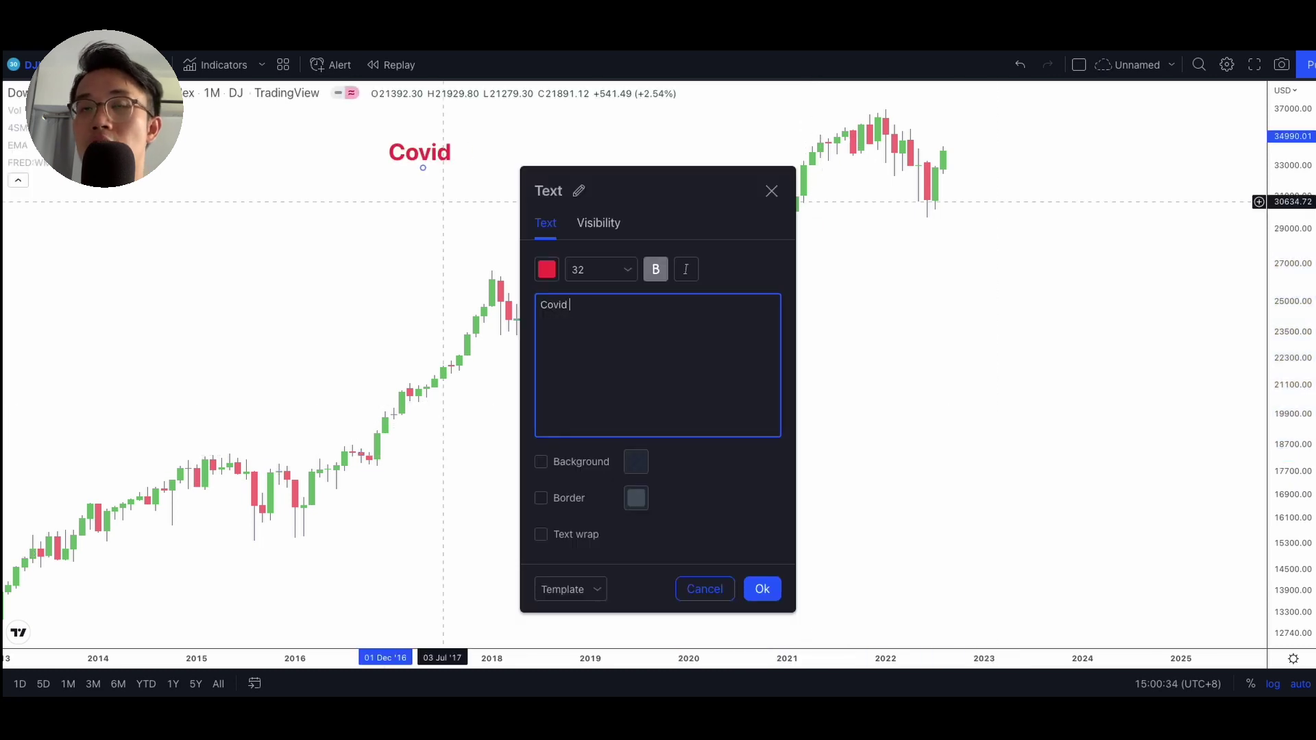
- Complete the Covid label as "Covid 2020" with "-38%" on a second line, placed above the early-2020 peak
{"action": "type", "text": "2020"}
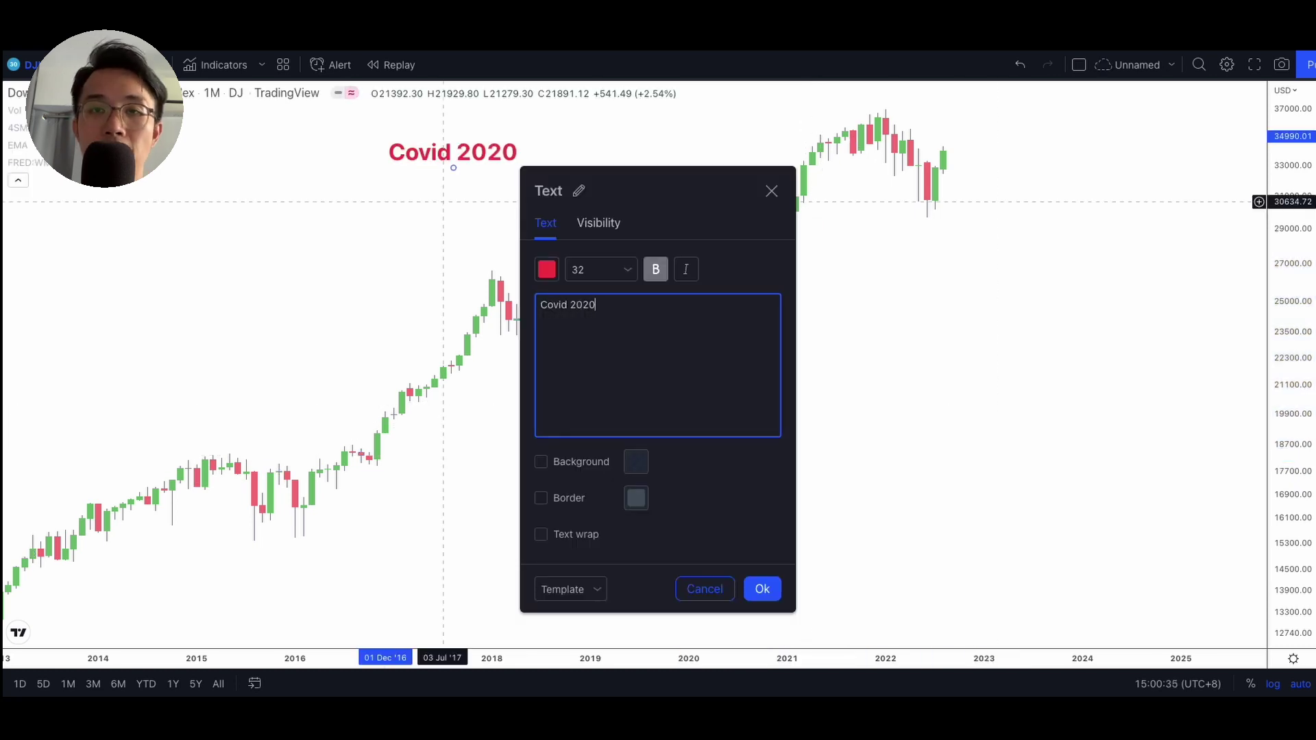
{"action": "key", "text": "Return"}
{"action": "type", "text": "-38%"}
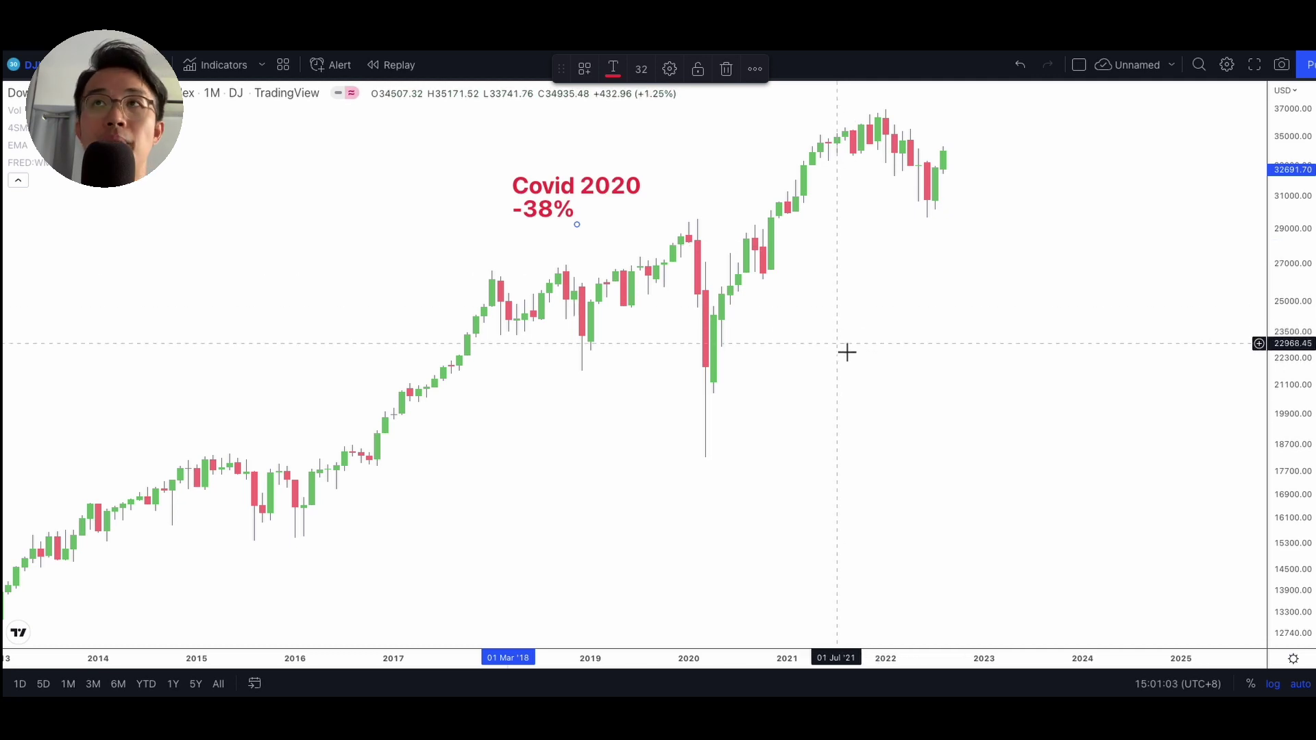
- Measure the percentage decline of the 2022 downturn from the peak level to the 2022 low, and clear the measurement
{"action": "mouse_move", "coordinate": [847, 352]}
{"action": "left_mouse_down"}
{"action": "mouse_move", "coordinate": [652, 426]}
{"action": "mouse_move", "coordinate": [606, 428]}
{"action": "left_mouse_up"}
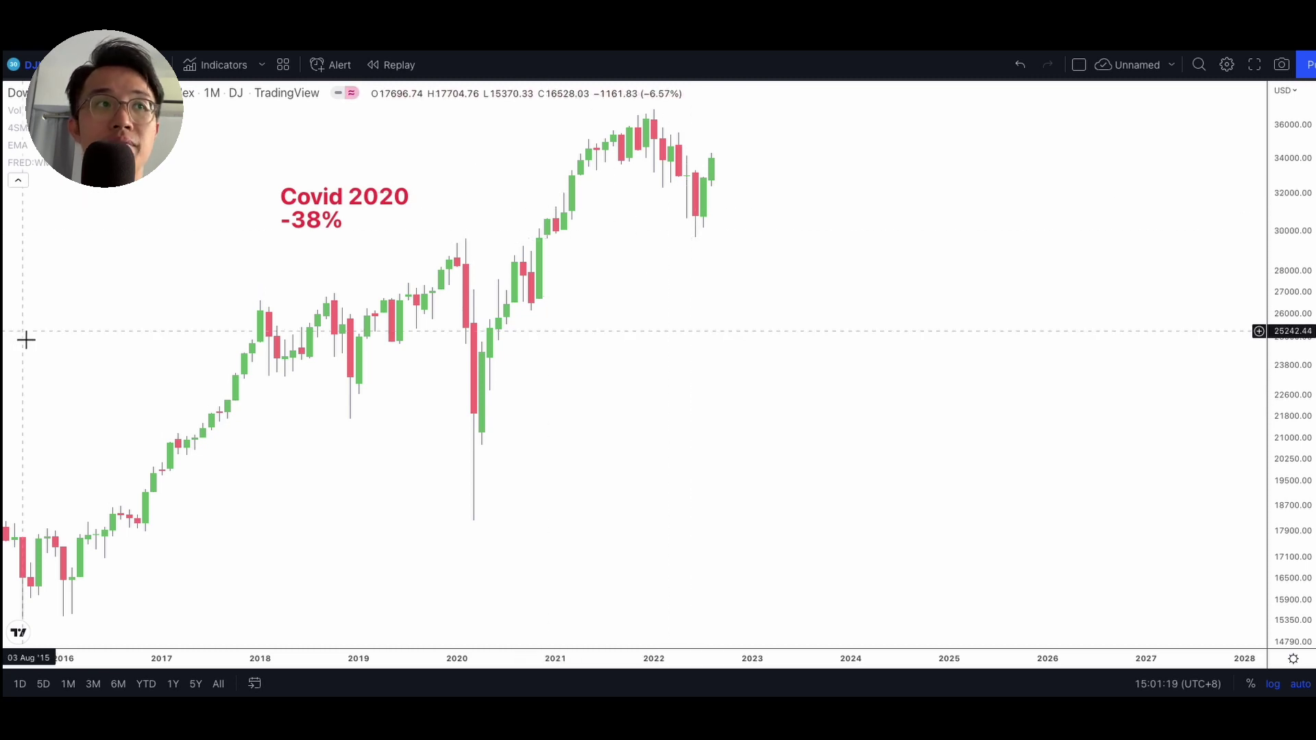
{"action": "left_click", "coordinate": [686, 108], "text": "shift"}
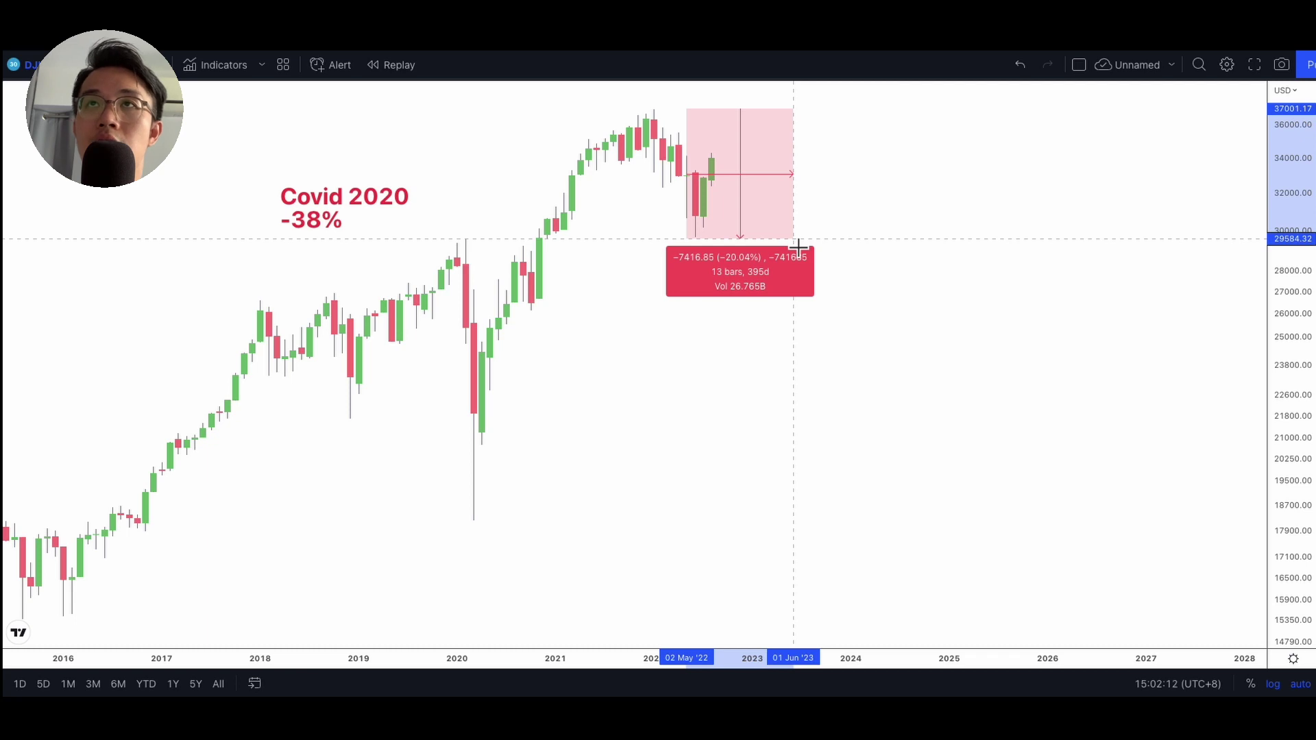
{"action": "left_click", "coordinate": [798, 247]}
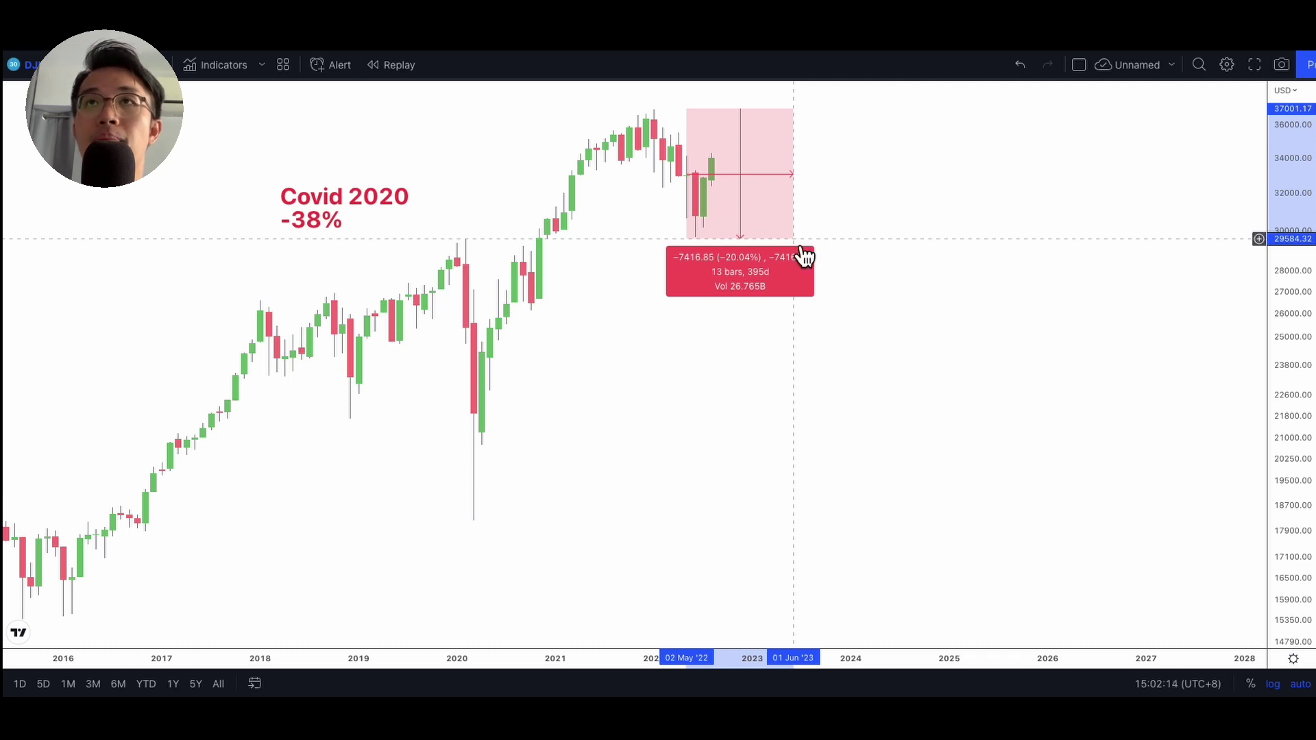
{"action": "left_click", "coordinate": [709, 326]}
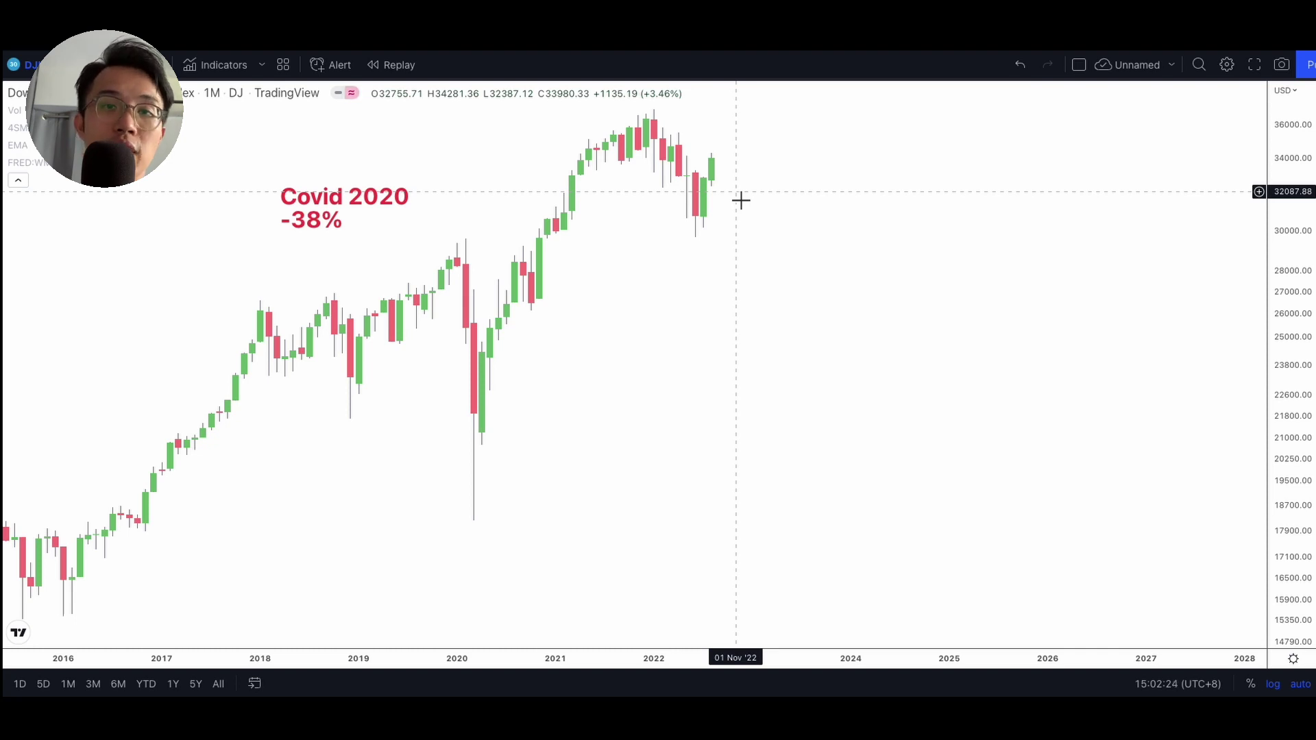
- Review the labelled crashes backward through the chart's history, from Covid 2020 to 1987 Black Monday
{"action": "scroll", "coordinate": [650, 311], "scroll_direction": "down", "scroll_amount": 5}
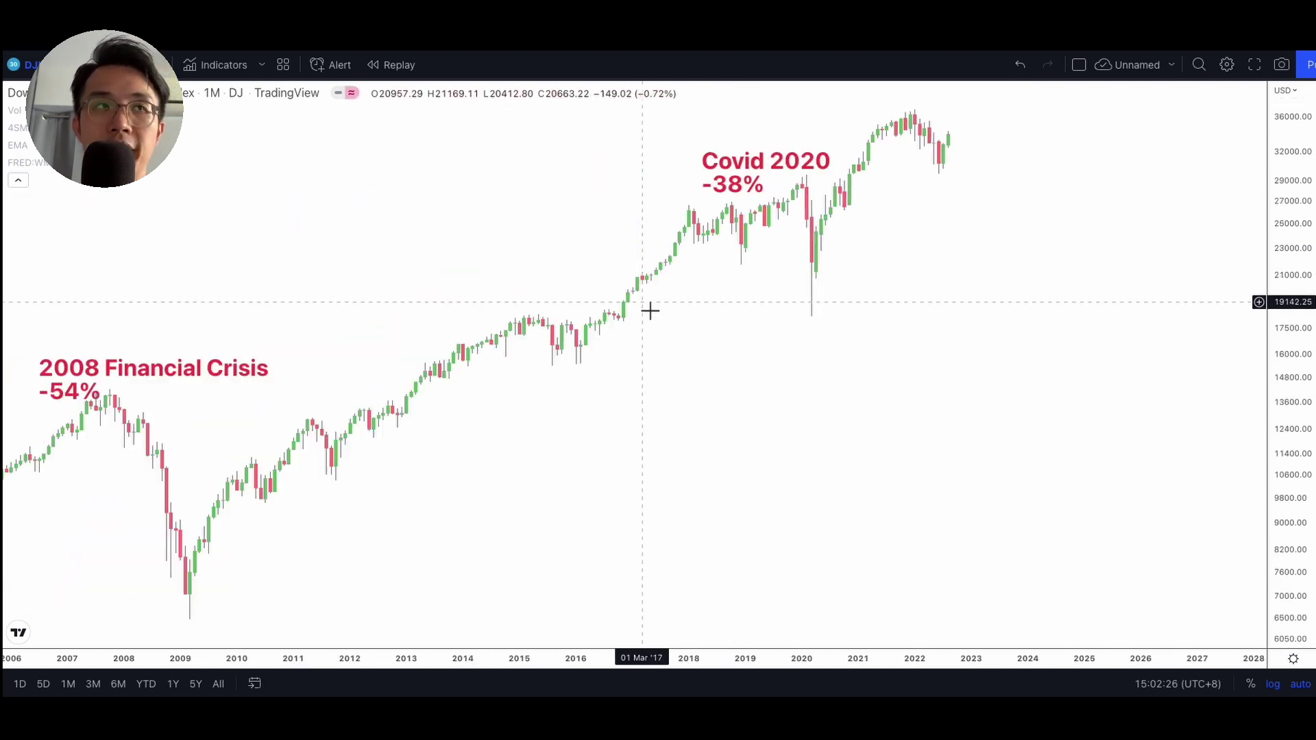
{"action": "scroll", "coordinate": [651, 311], "scroll_direction": "down", "scroll_amount": 3}
{"action": "scroll", "coordinate": [650, 310], "scroll_direction": "up", "scroll_amount": 1}
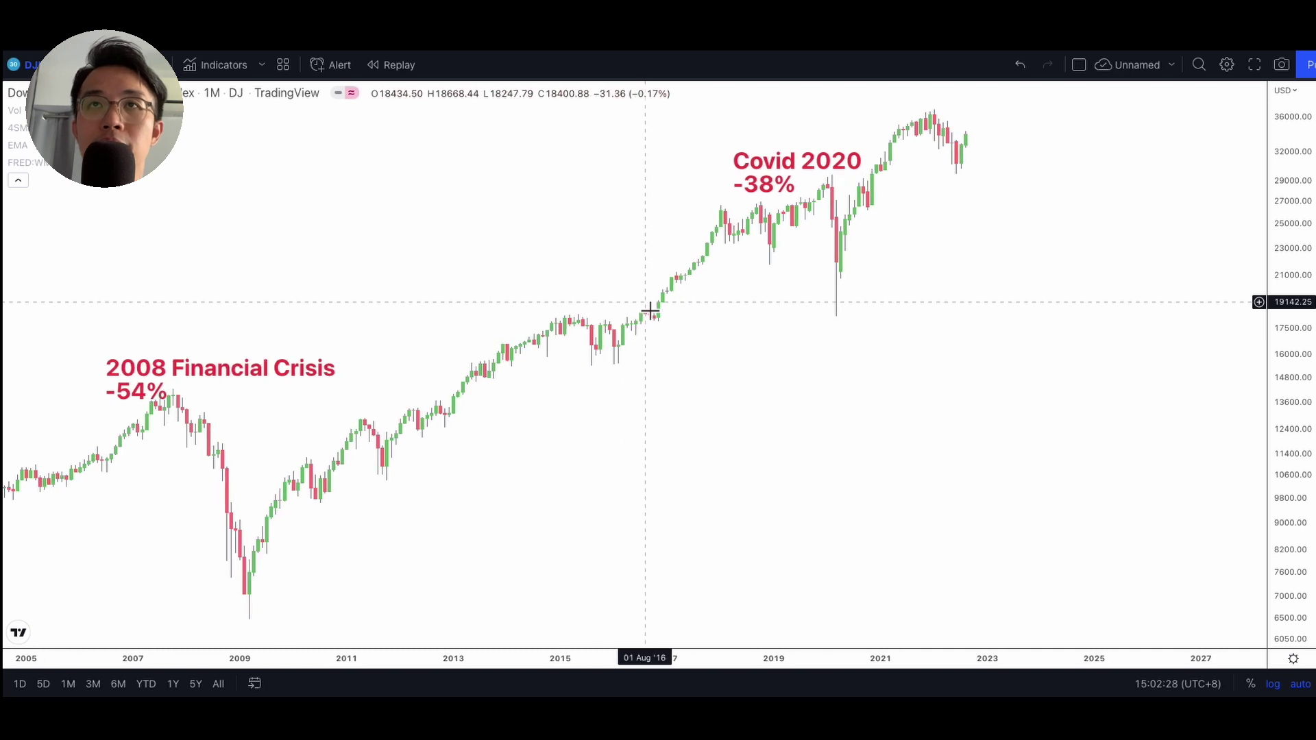
{"action": "scroll", "coordinate": [651, 311], "scroll_direction": "down", "scroll_amount": 2}
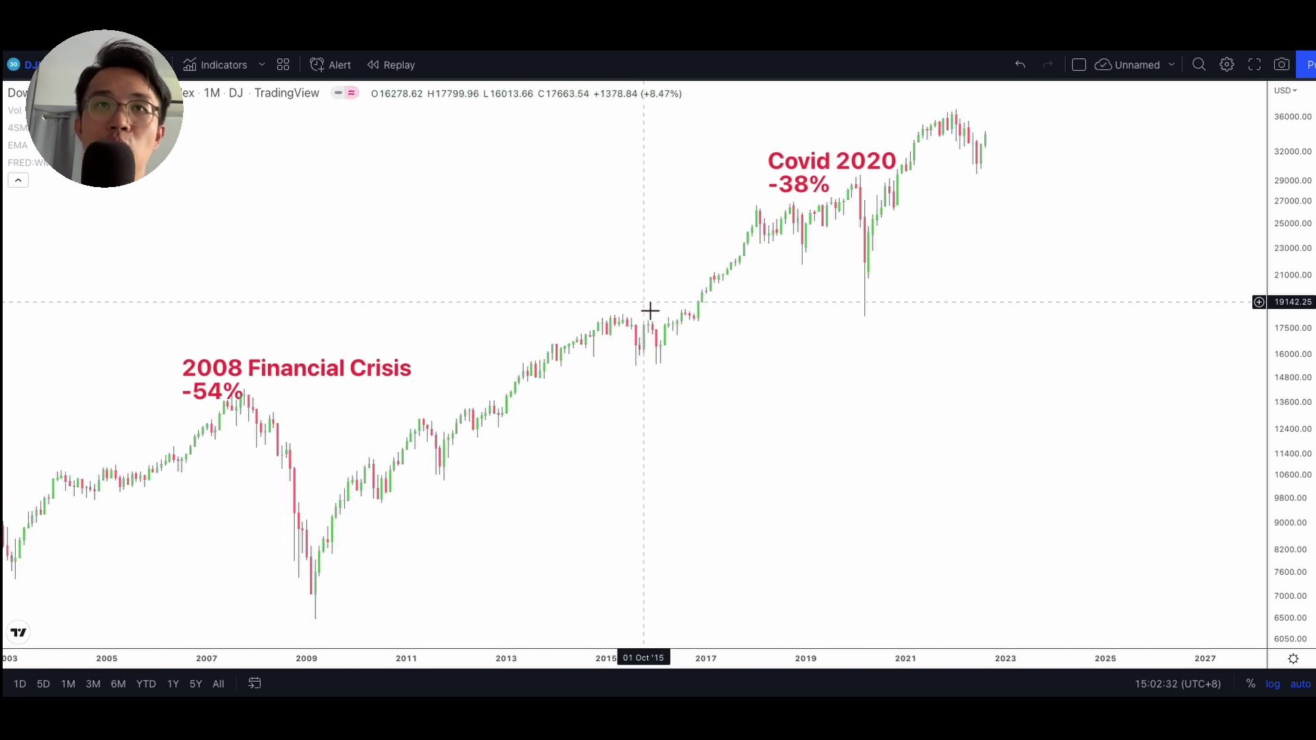
{"action": "scroll", "coordinate": [651, 310], "scroll_direction": "down", "scroll_amount": 1}
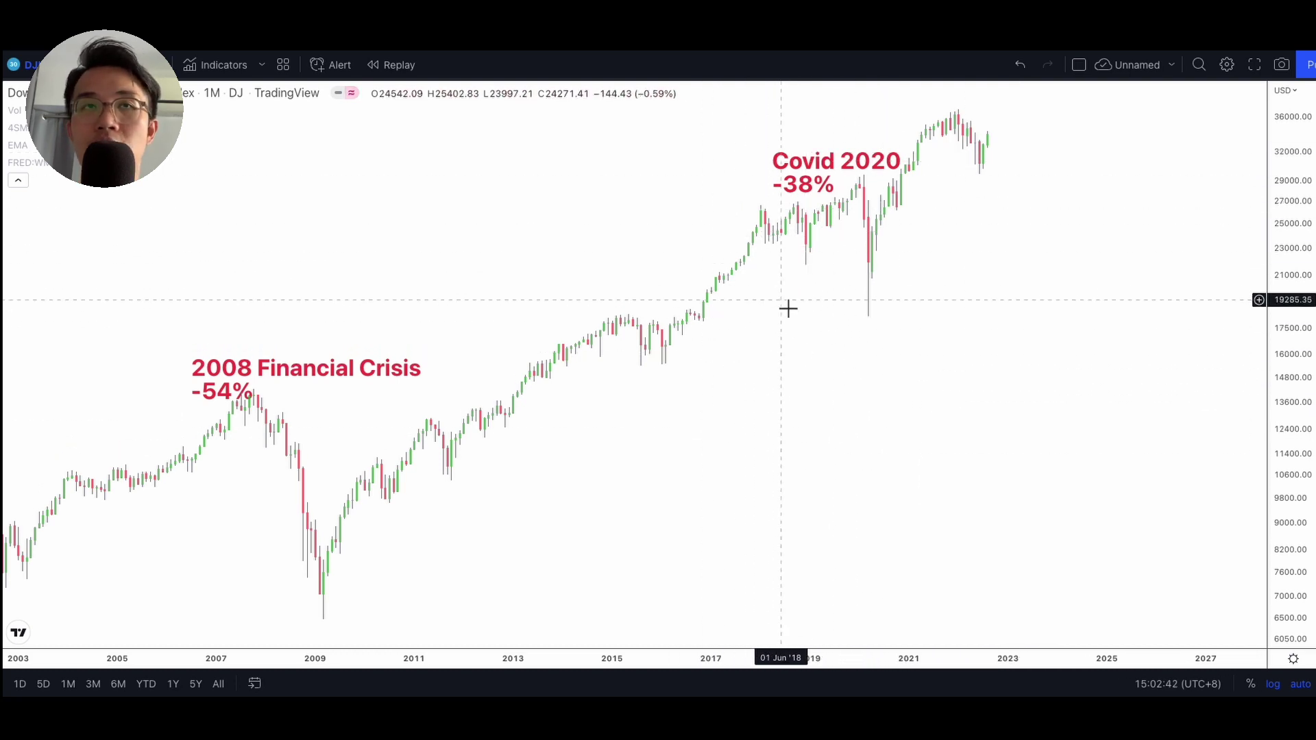
{"action": "scroll", "coordinate": [745, 322], "scroll_direction": "down", "scroll_amount": 1}
{"action": "scroll", "coordinate": [745, 323], "scroll_direction": "left", "scroll_amount": 10}
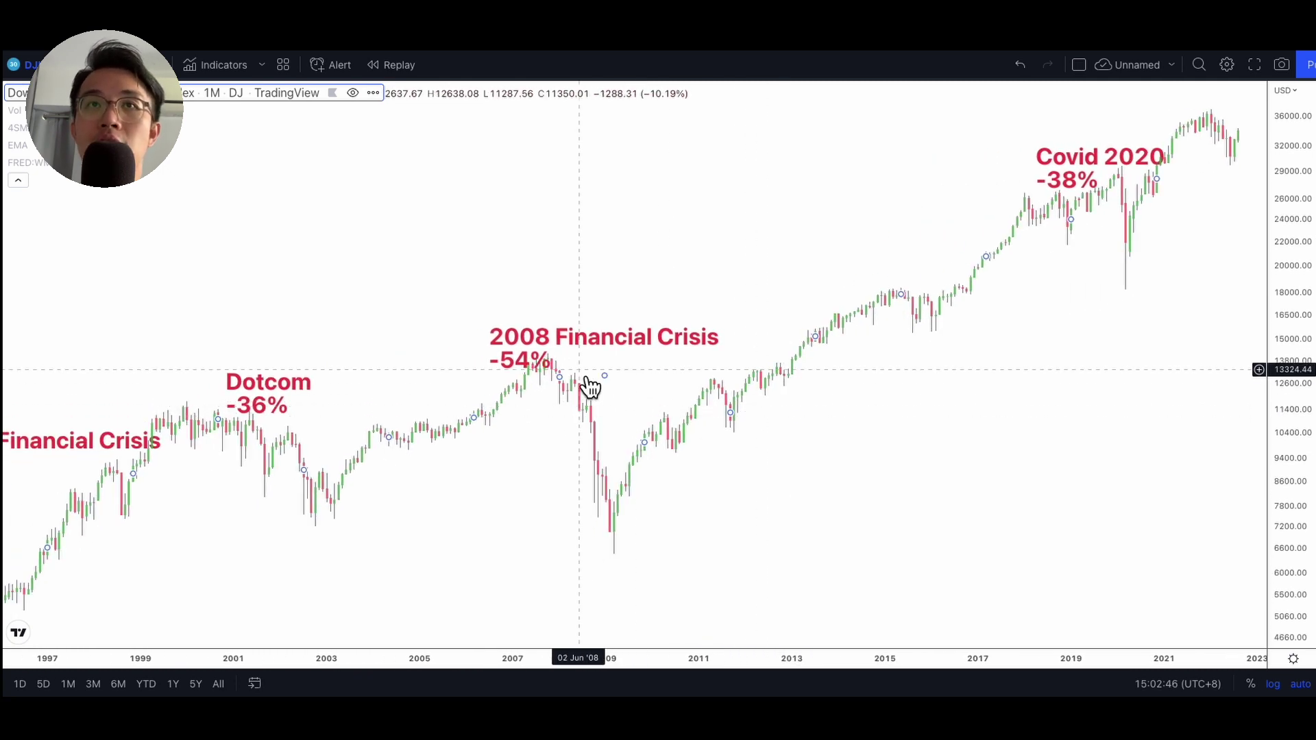
{"action": "scroll", "coordinate": [588, 387], "scroll_direction": "left", "scroll_amount": 5}
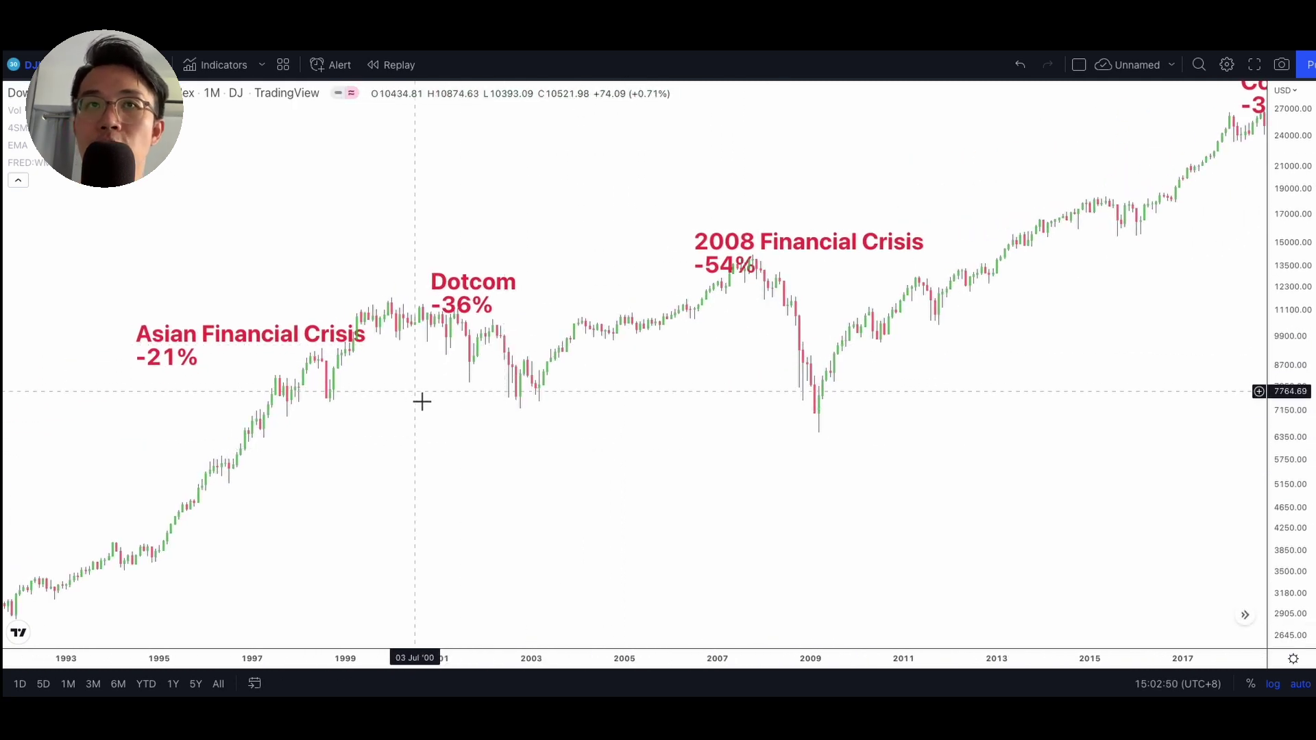
{"action": "left_click_drag", "start_coordinate": [422, 401], "coordinate": [758, 399]}
{"action": "left_click_drag", "start_coordinate": [409, 455], "coordinate": [619, 458]}
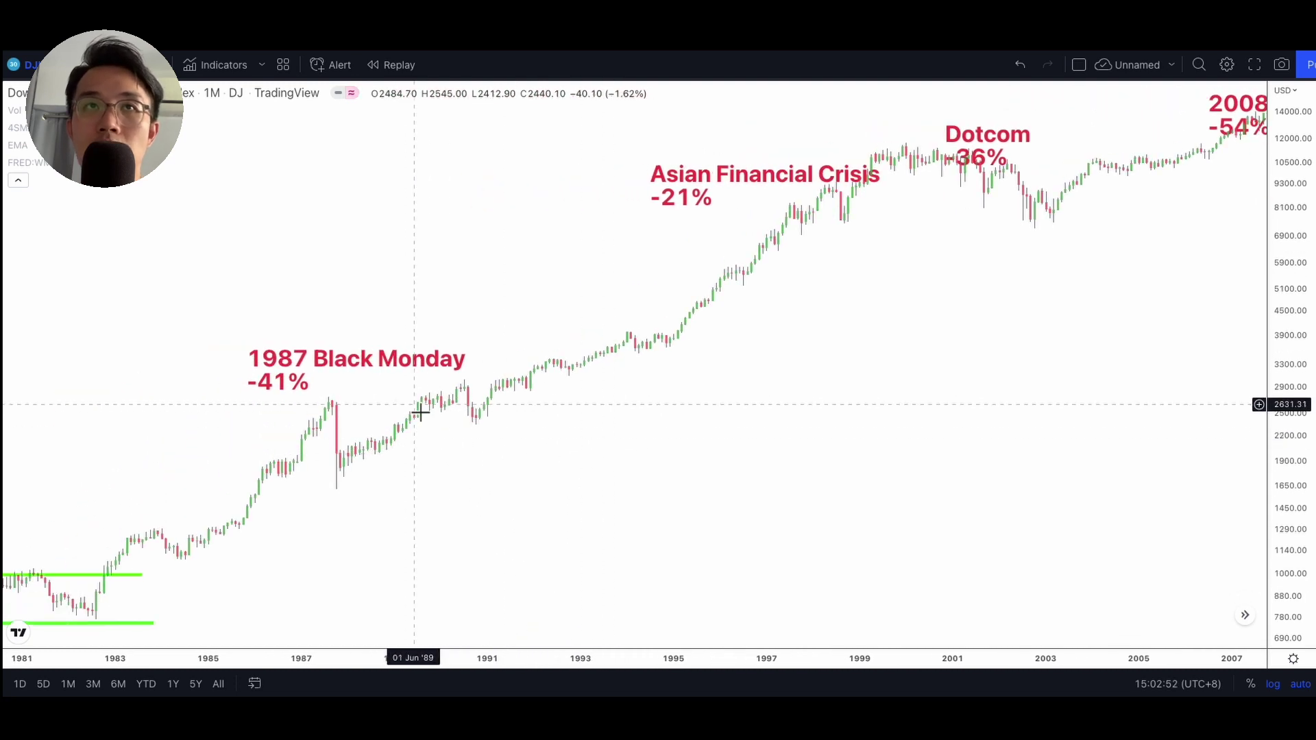